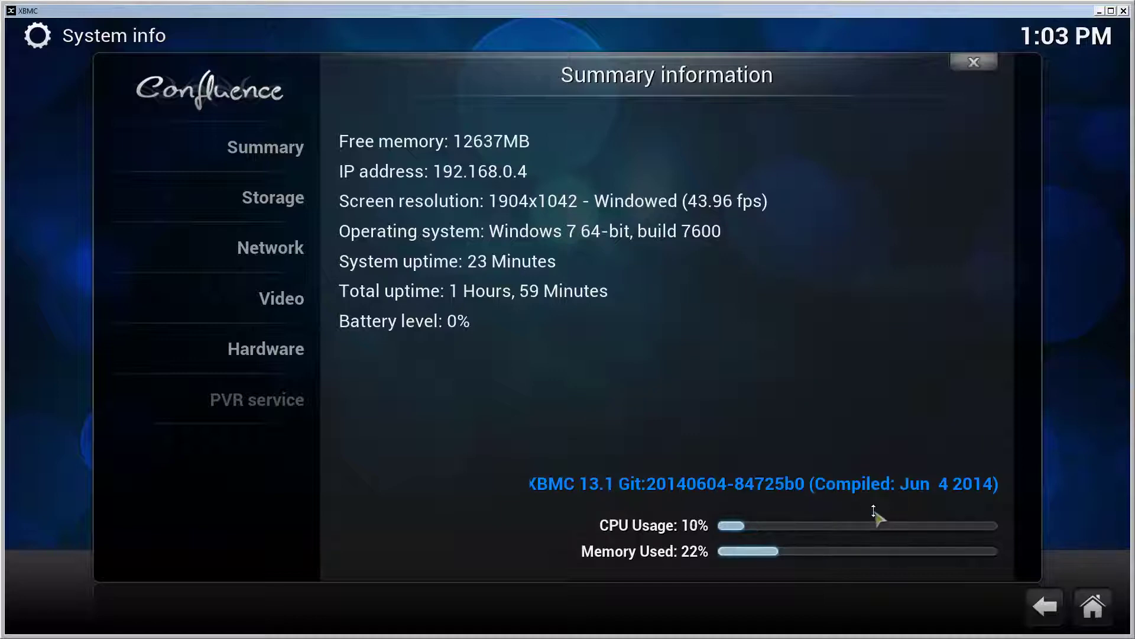
{"action": "left_click", "coordinate": [1090, 609]}
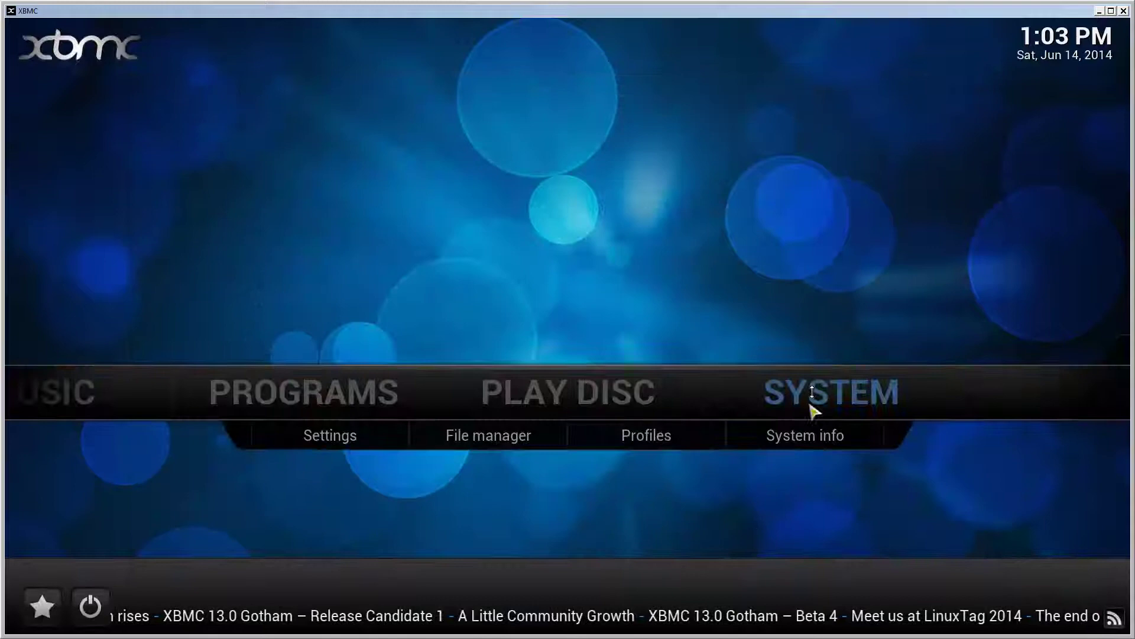
{"action": "left_click", "coordinate": [494, 440]}
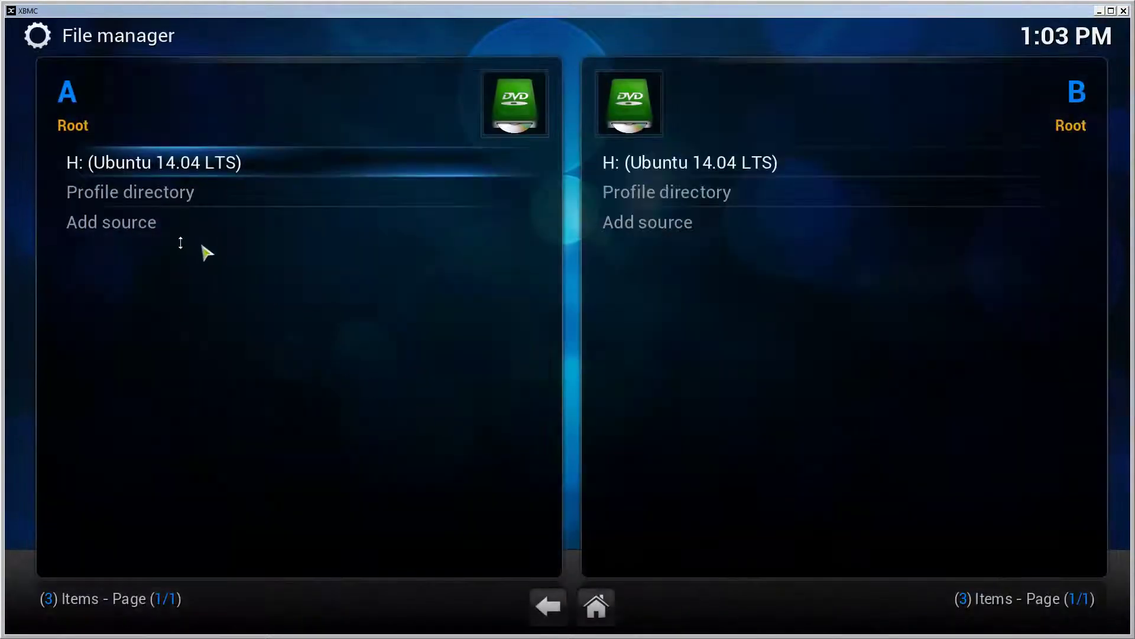
{"action": "left_click", "coordinate": [148, 231]}
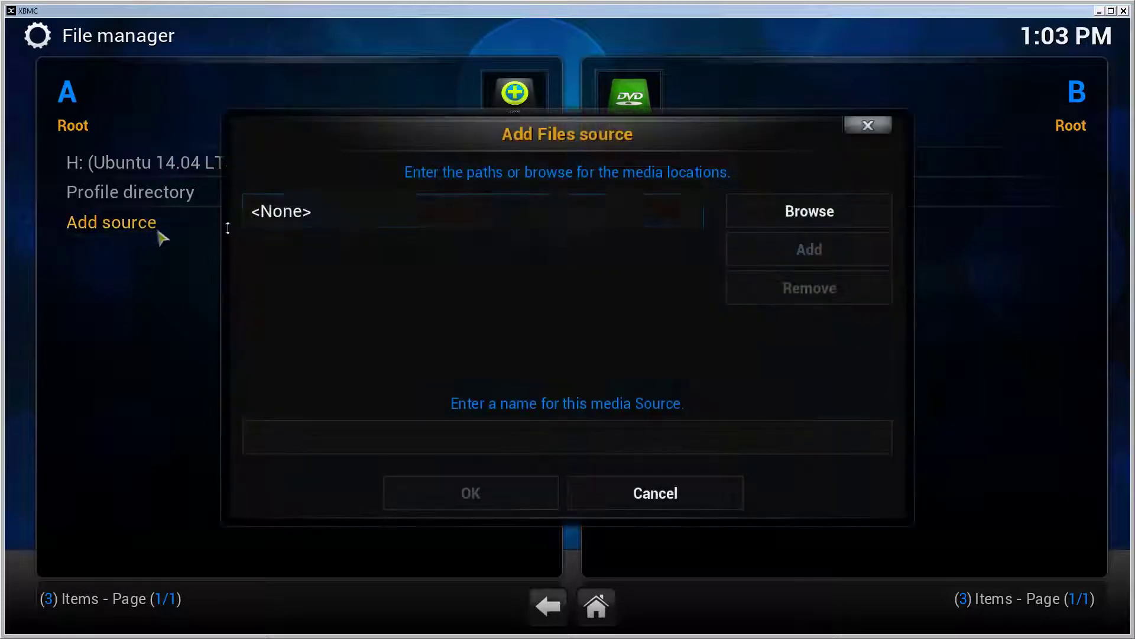
{"action": "left_click", "coordinate": [385, 214]}
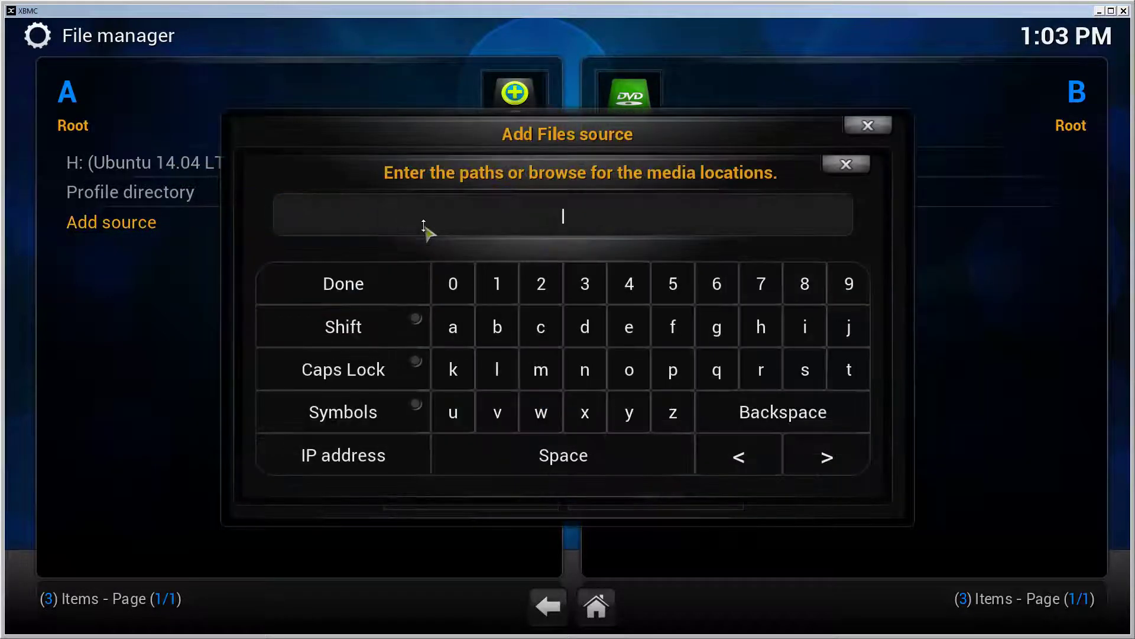
{"action": "type", "text": "http"}
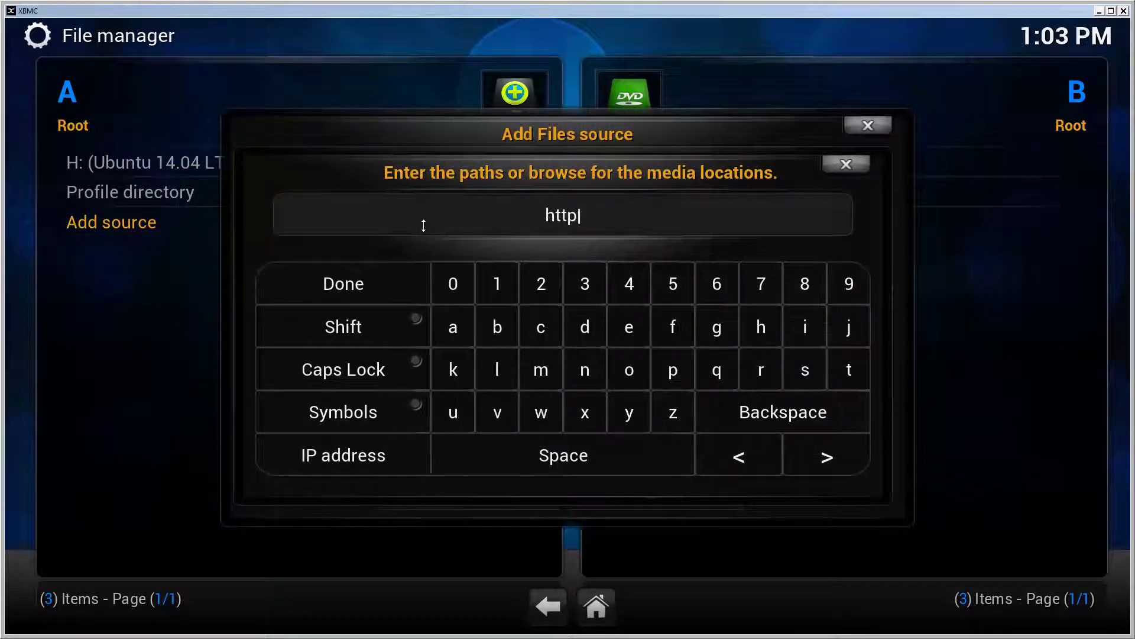
{"action": "type", "text": "://fusion"}
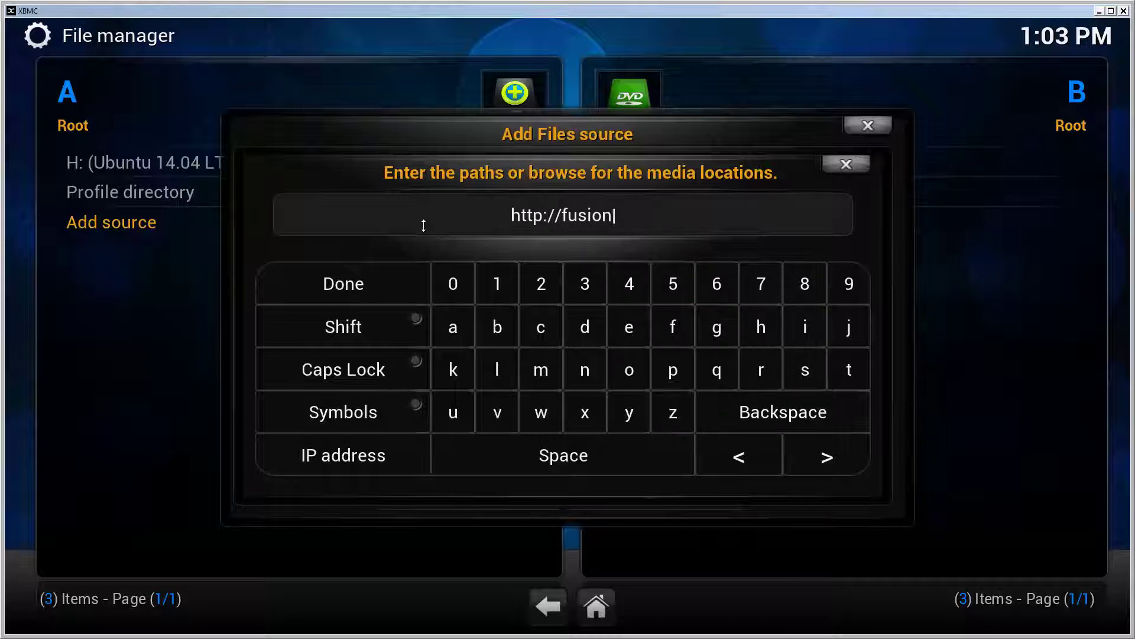
{"action": "type", "text": ".xbmchu"}
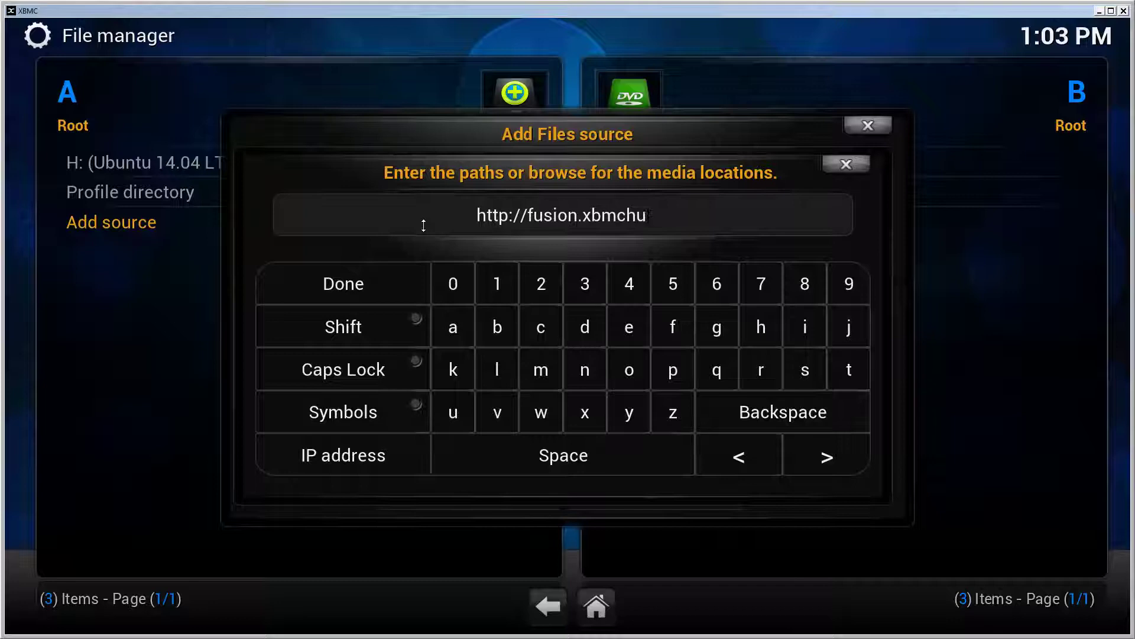
{"action": "type", "text": "b.com"}
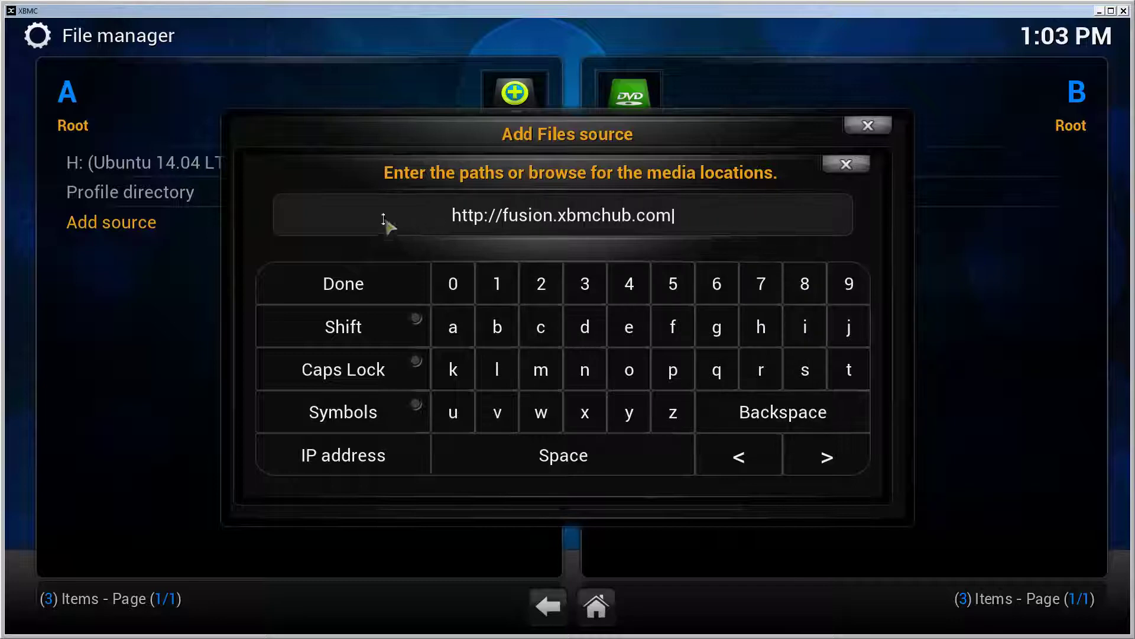
{"action": "key", "text": "Down"}
{"action": "key", "text": "Left"}
{"action": "key", "text": "Return"}
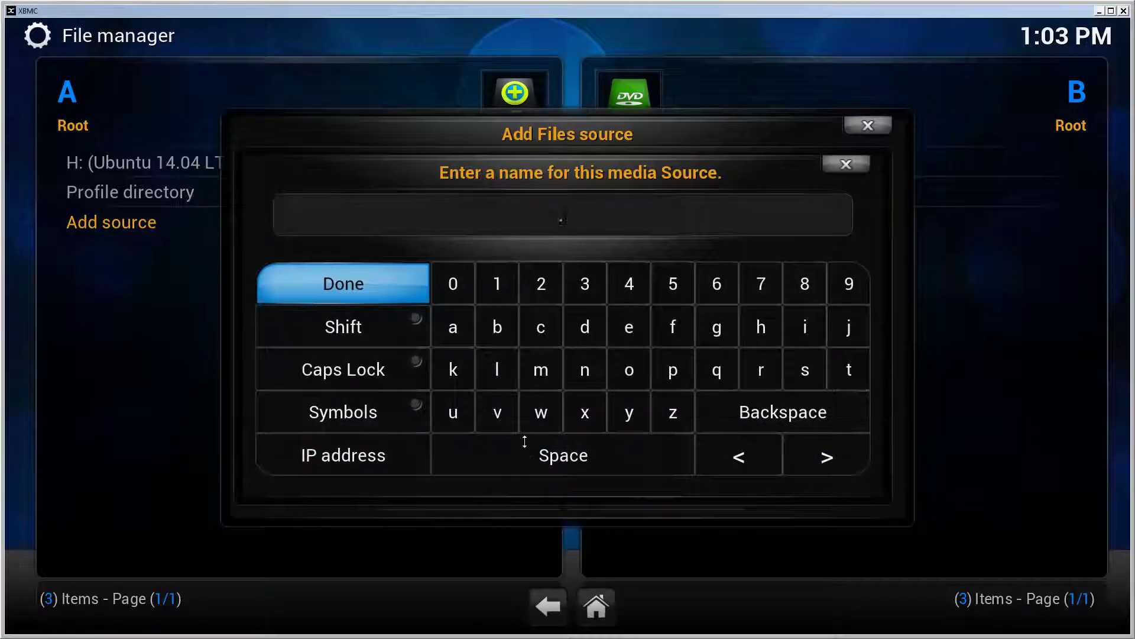
Name the new media source .fusion and save it.
{"action": "type", "text": ".fusion"}
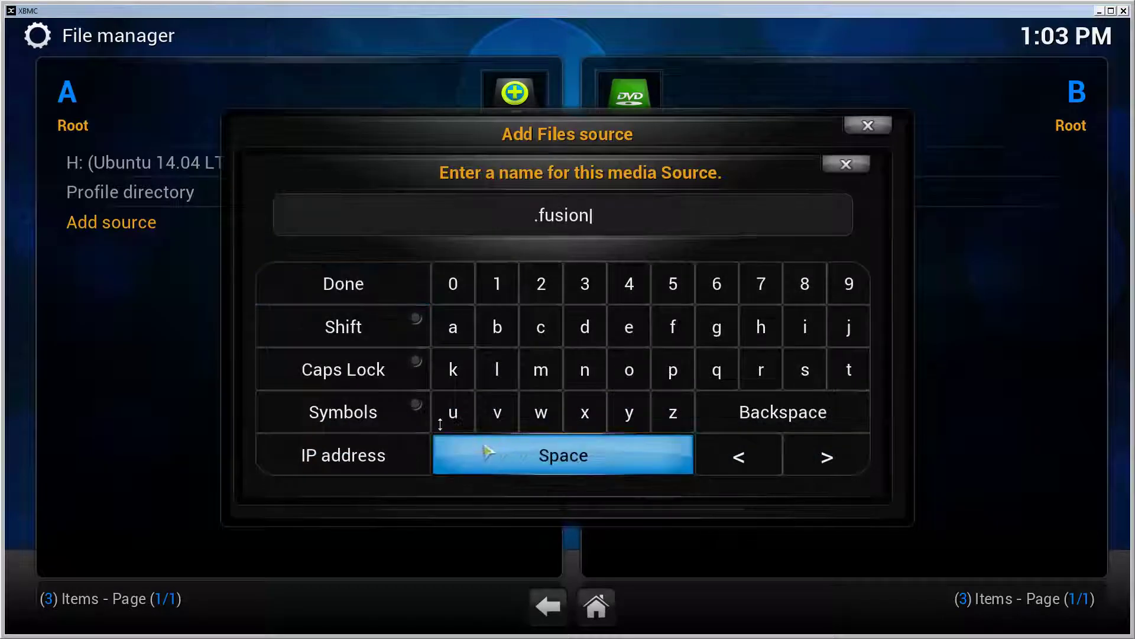
{"action": "left_click", "coordinate": [367, 295]}
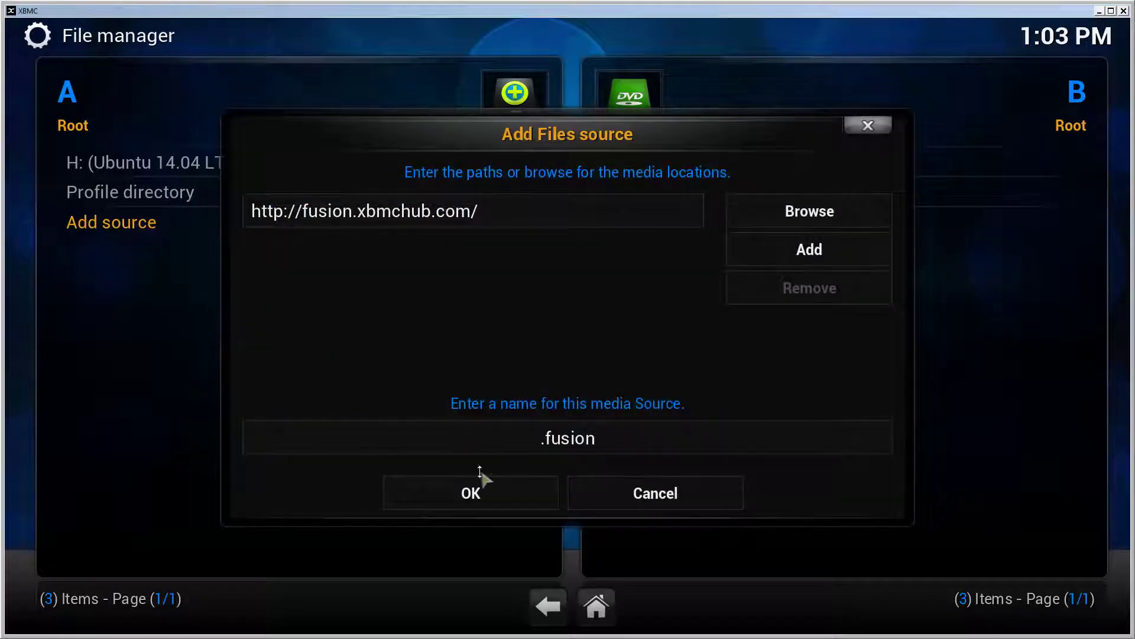
{"action": "left_click", "coordinate": [493, 495]}
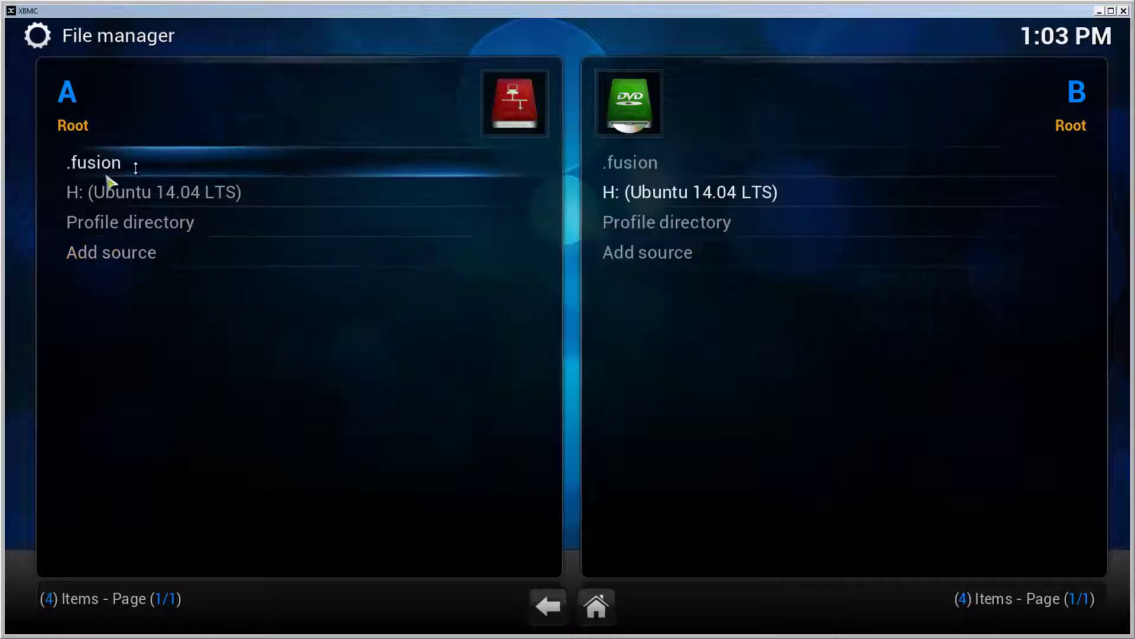
Install the add-on plugin.program.addoninstaller-1.1.4.zip from the start-here folder of the .fusion source.
{"action": "left_click", "coordinate": [606, 609]}
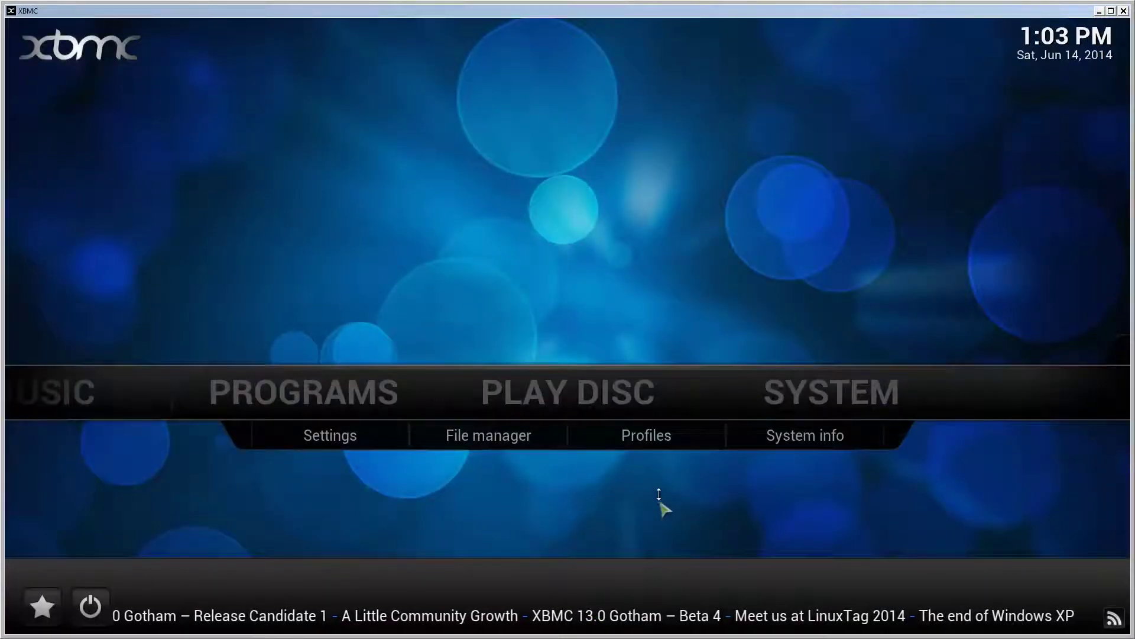
{"action": "left_click", "coordinate": [377, 447]}
{"action": "left_click", "coordinate": [327, 427]}
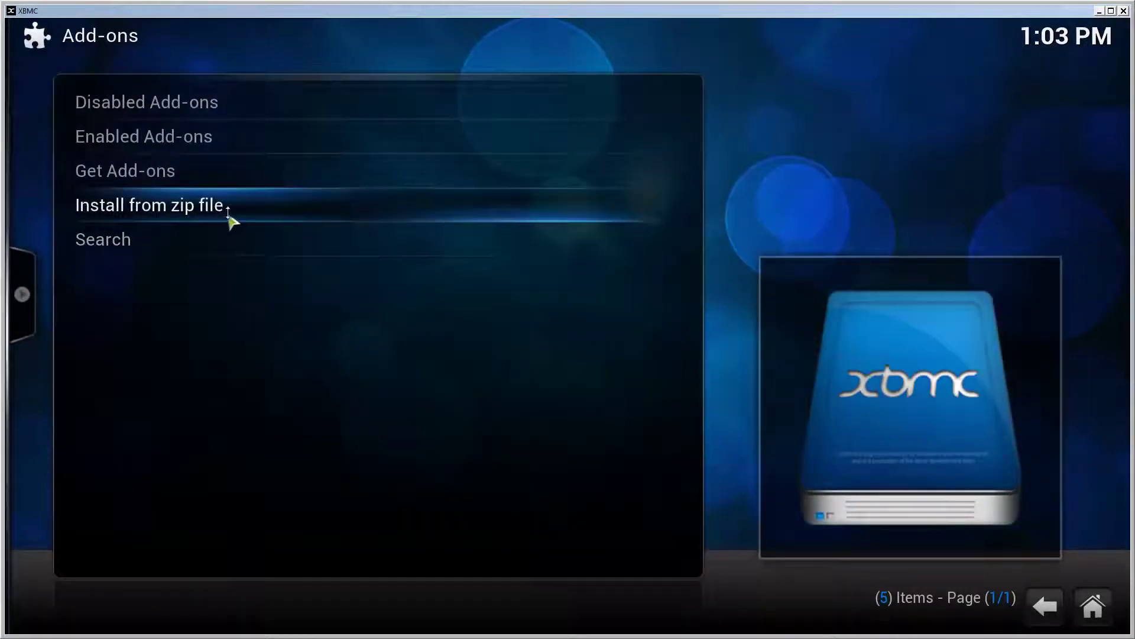
{"action": "left_click", "coordinate": [232, 219]}
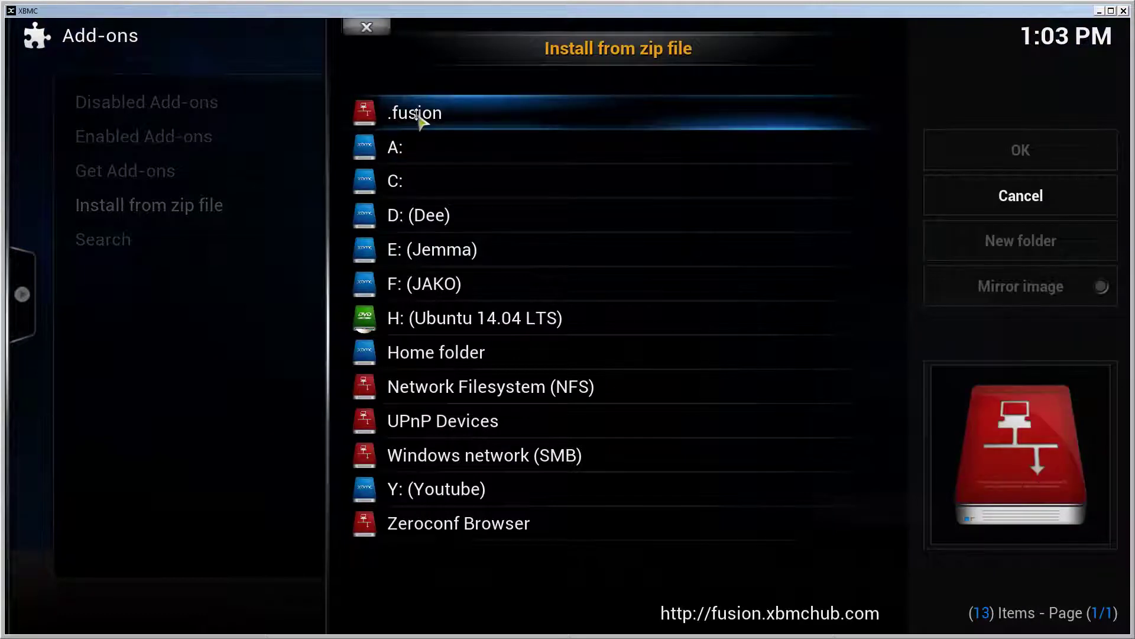
{"action": "left_click", "coordinate": [416, 114]}
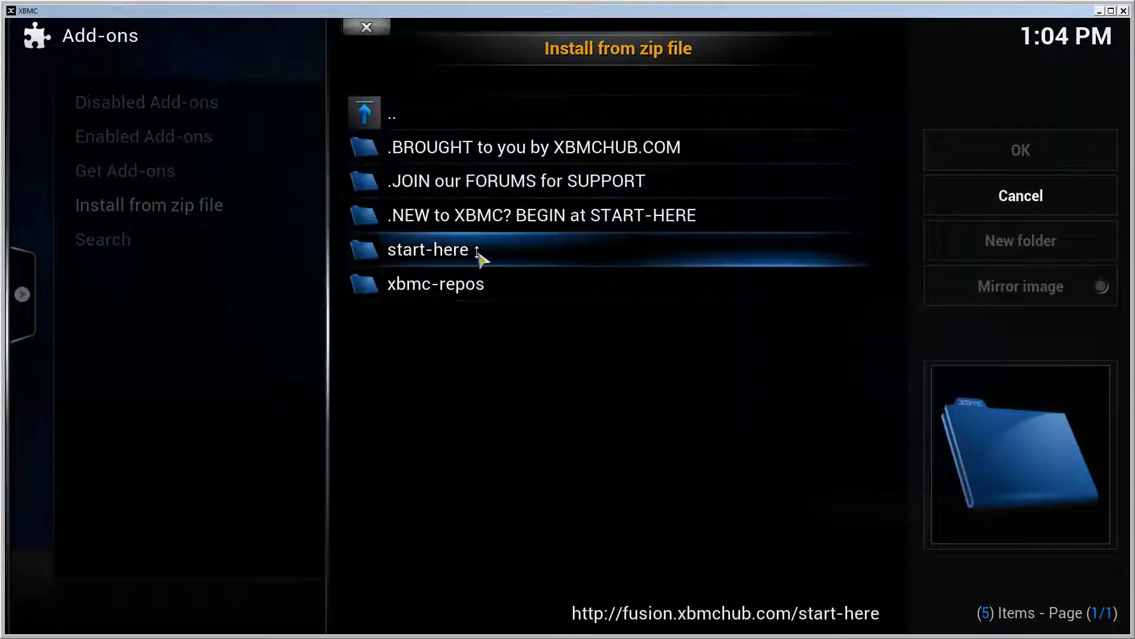
{"action": "left_click", "coordinate": [476, 253]}
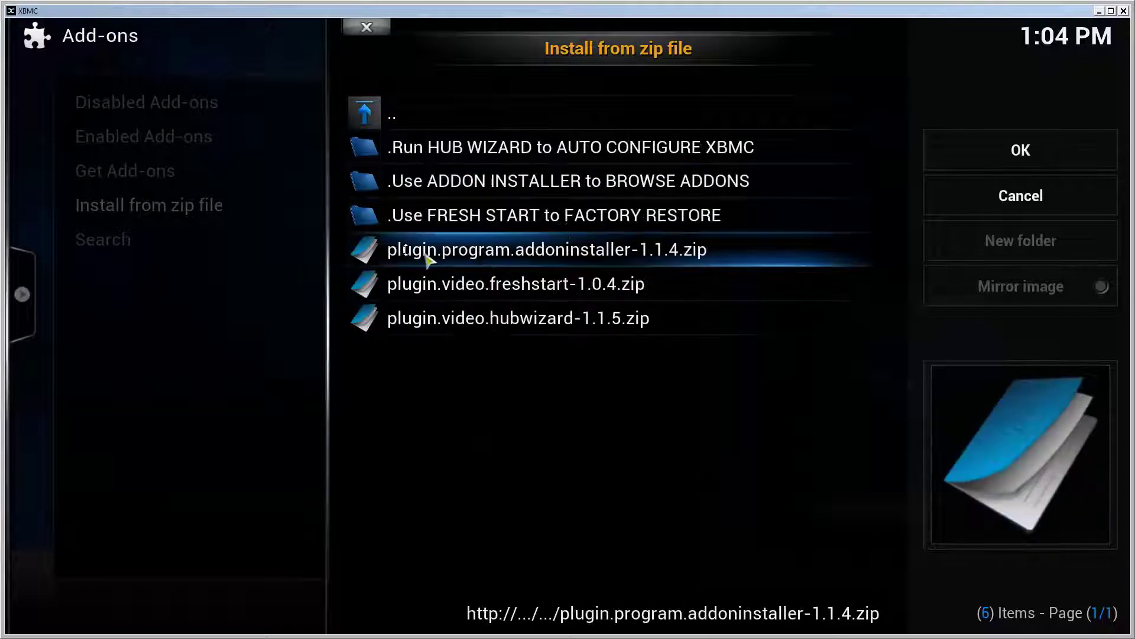
{"action": "left_click", "coordinate": [566, 253]}
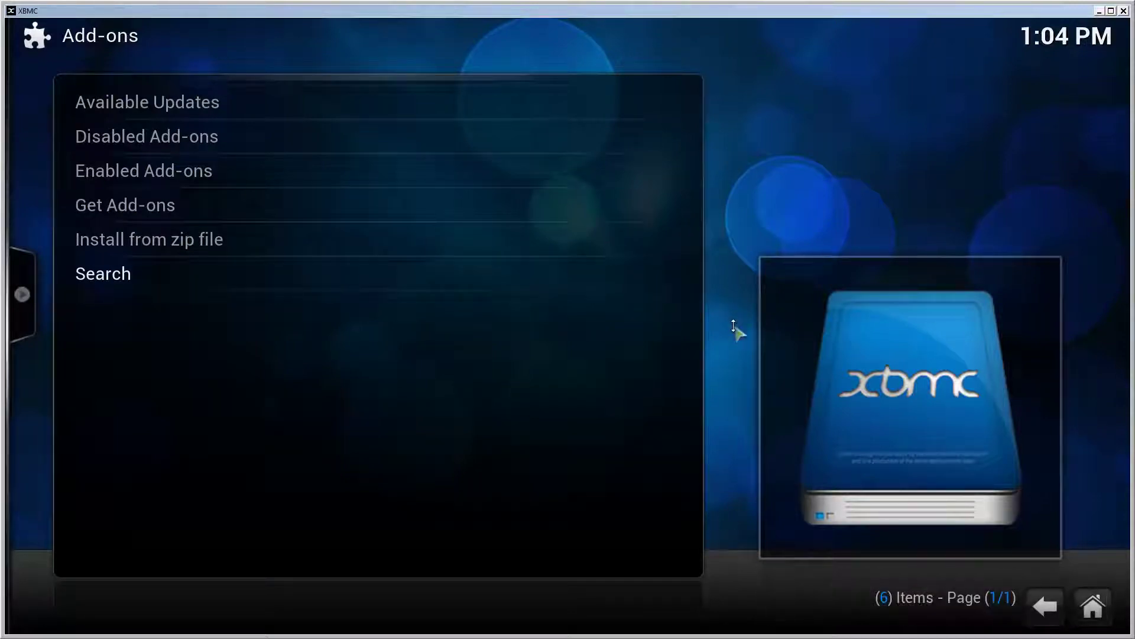
Open the Video Addons category of the Addon Installer program add-on.
{"action": "key", "text": "Escape"}
{"action": "left_click", "coordinate": [1092, 606]}
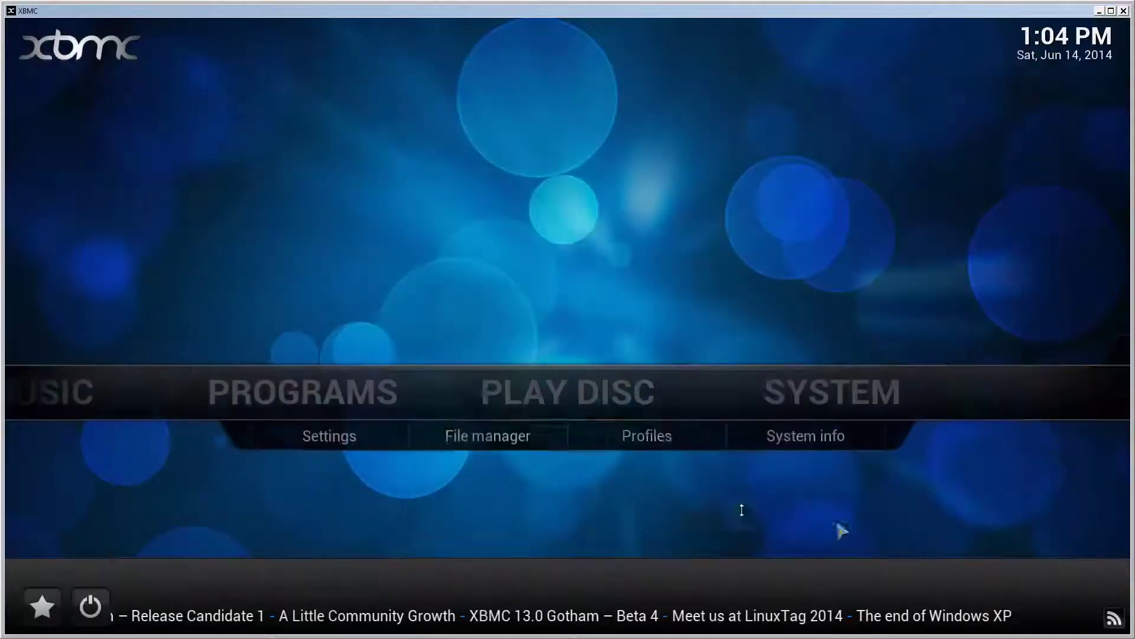
{"action": "left_click", "coordinate": [313, 391]}
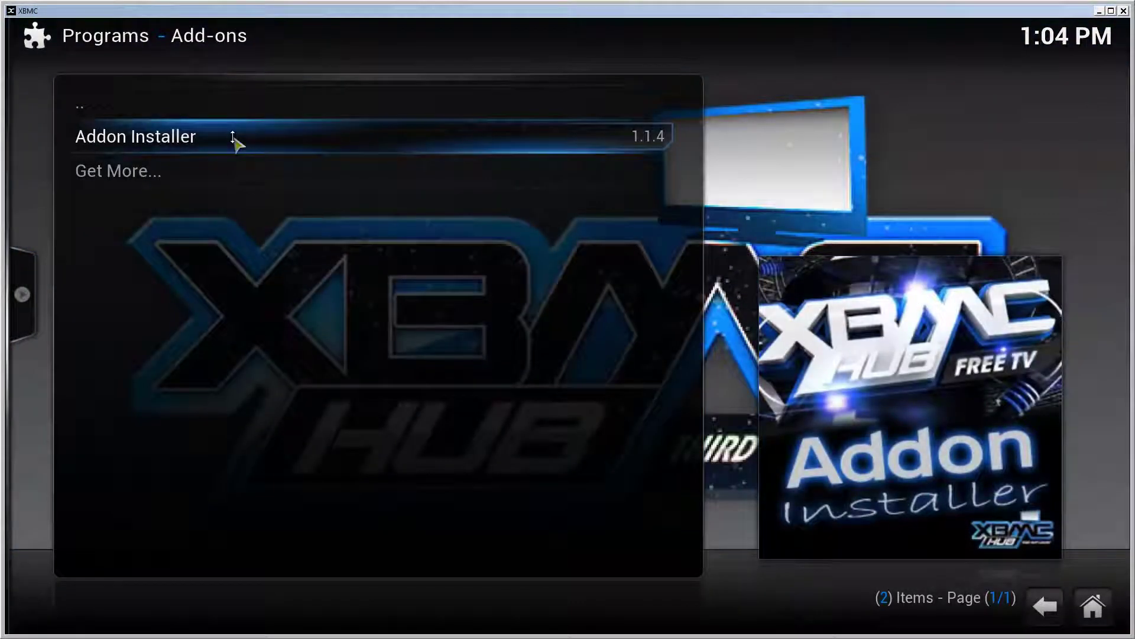
{"action": "left_click", "coordinate": [233, 140]}
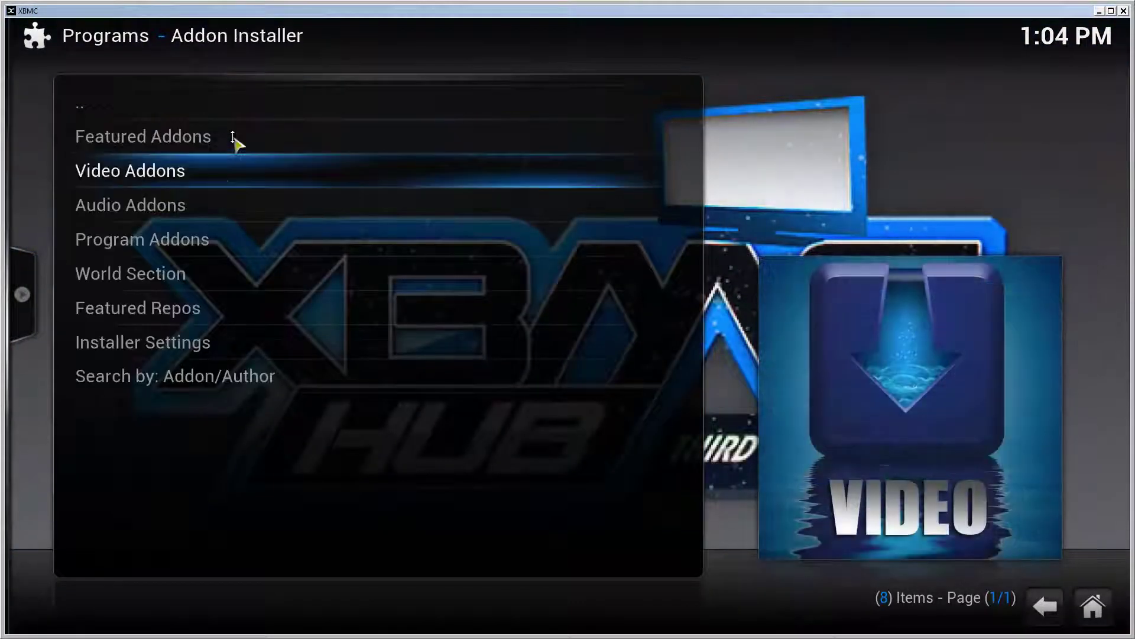
{"action": "left_click", "coordinate": [185, 176]}
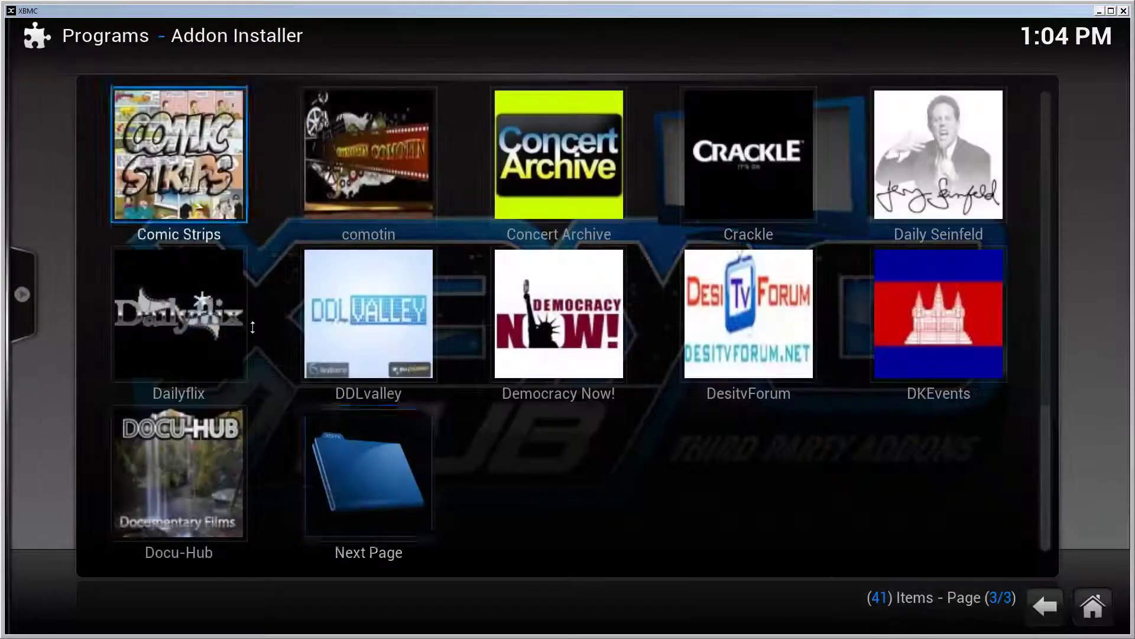
Find Project Free TV in the video add-ons list and install it with its repository.
{"action": "left_click", "coordinate": [353, 490]}
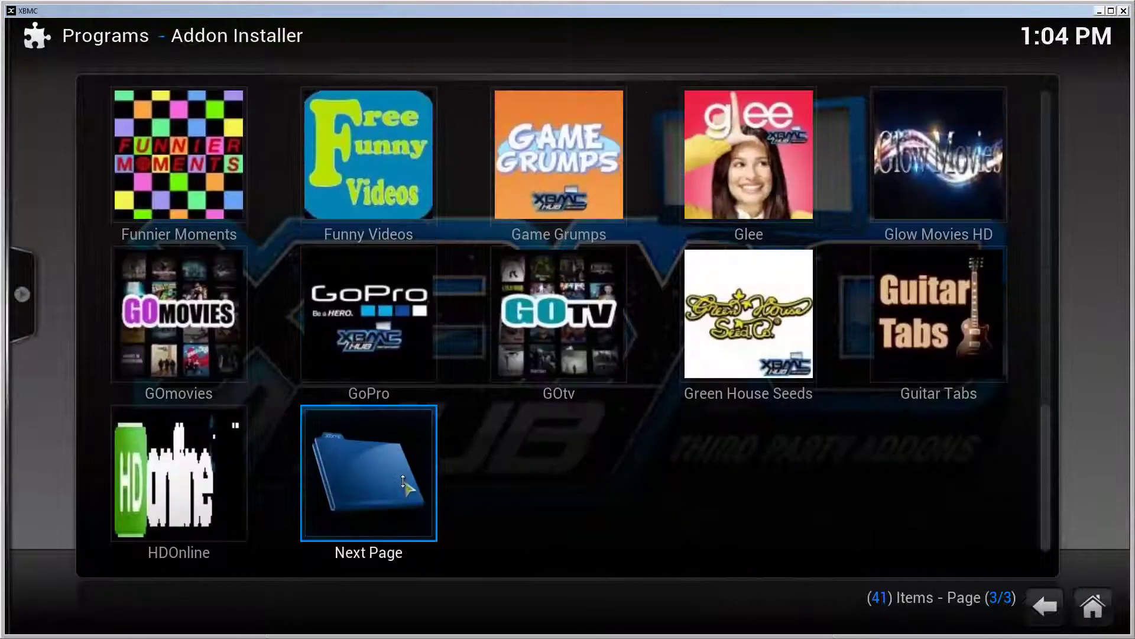
{"action": "left_click", "coordinate": [404, 484]}
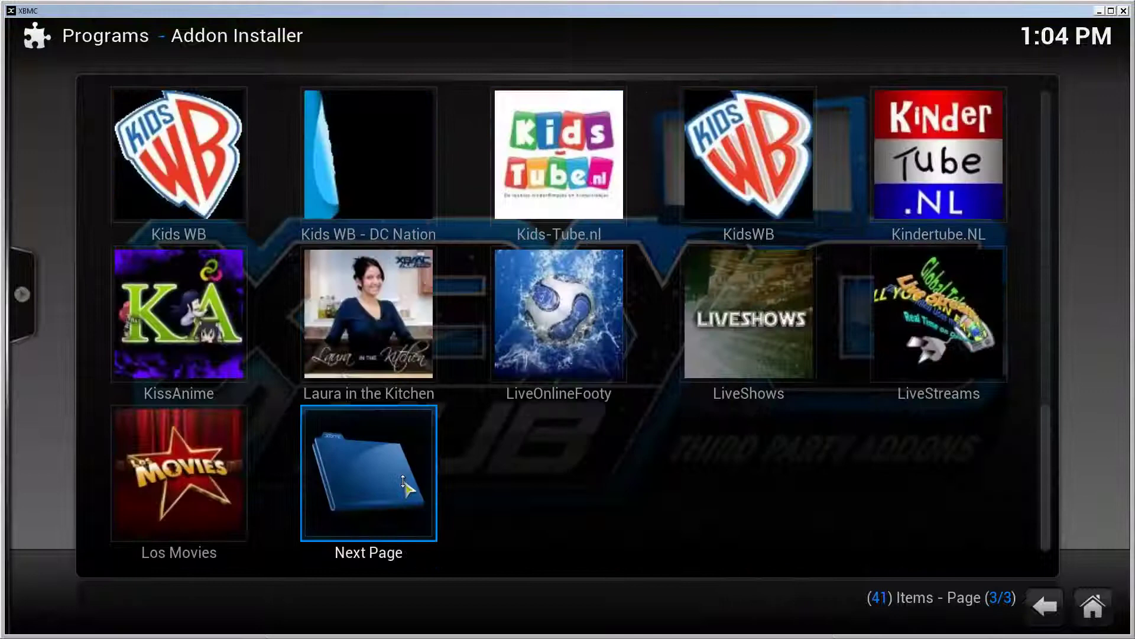
{"action": "left_click", "coordinate": [404, 484]}
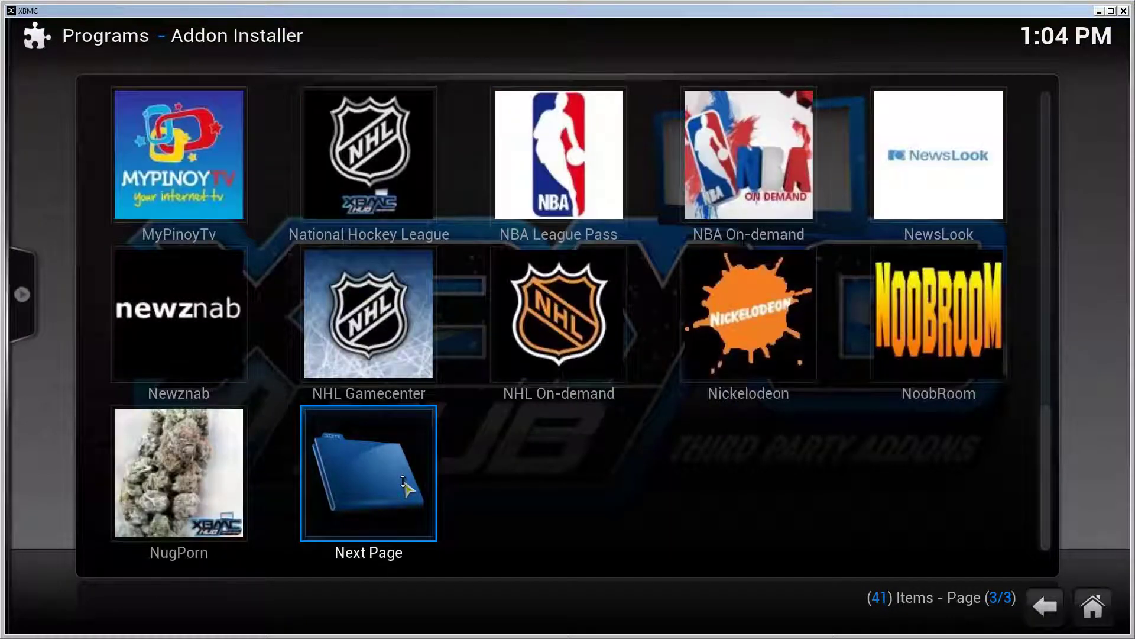
{"action": "left_click", "coordinate": [405, 484]}
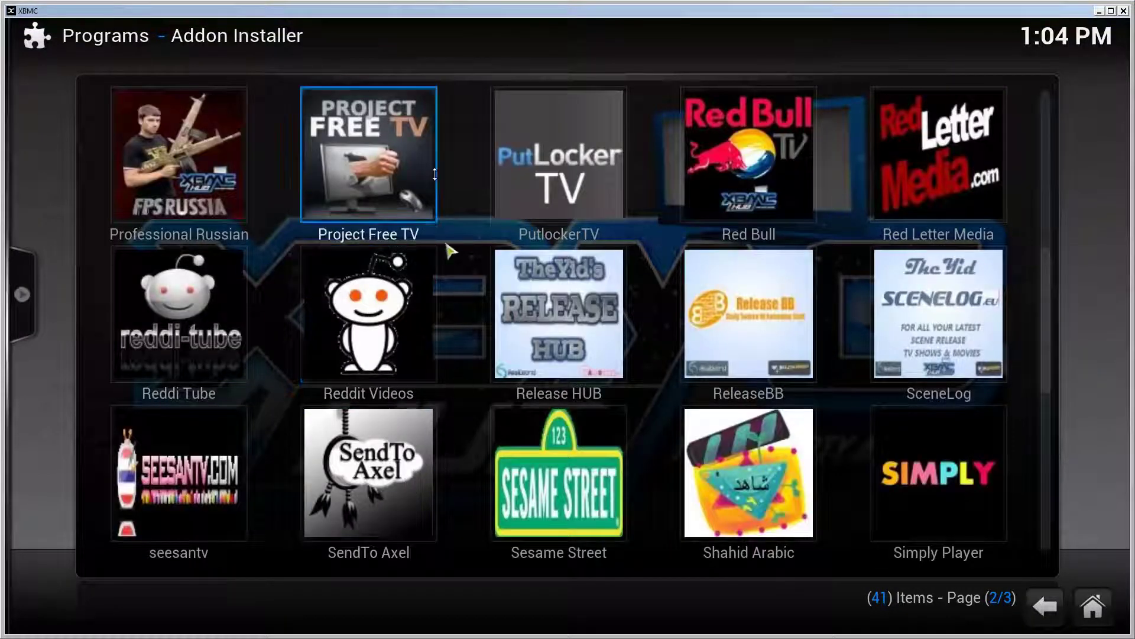
{"action": "scroll", "coordinate": [400, 172], "scroll_direction": "up", "scroll_amount": 1}
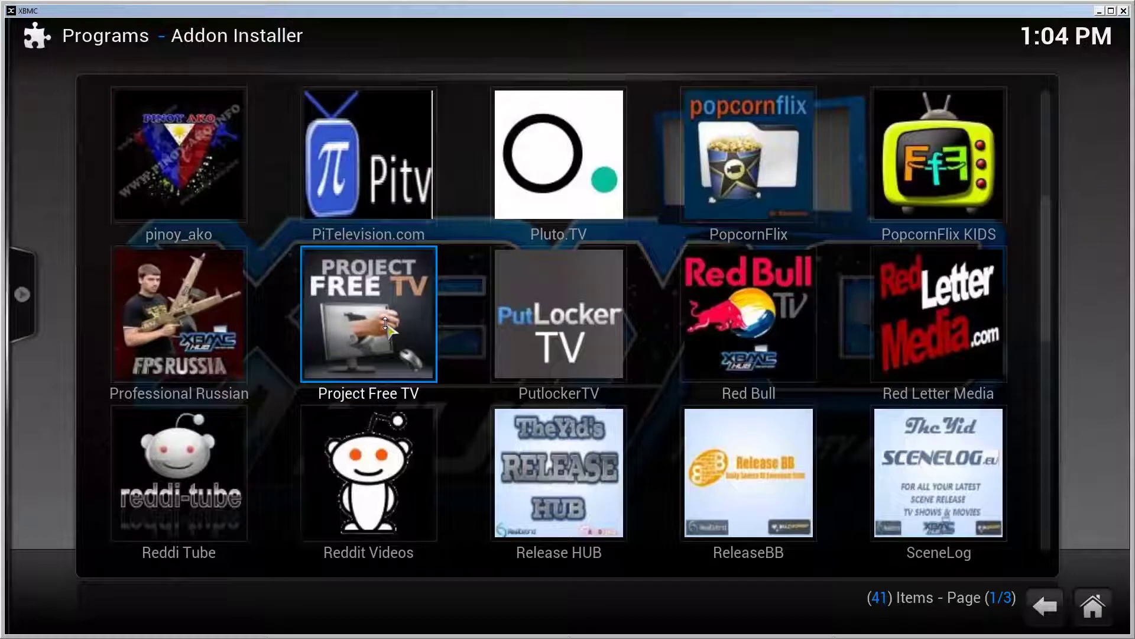
{"action": "left_click", "coordinate": [359, 321]}
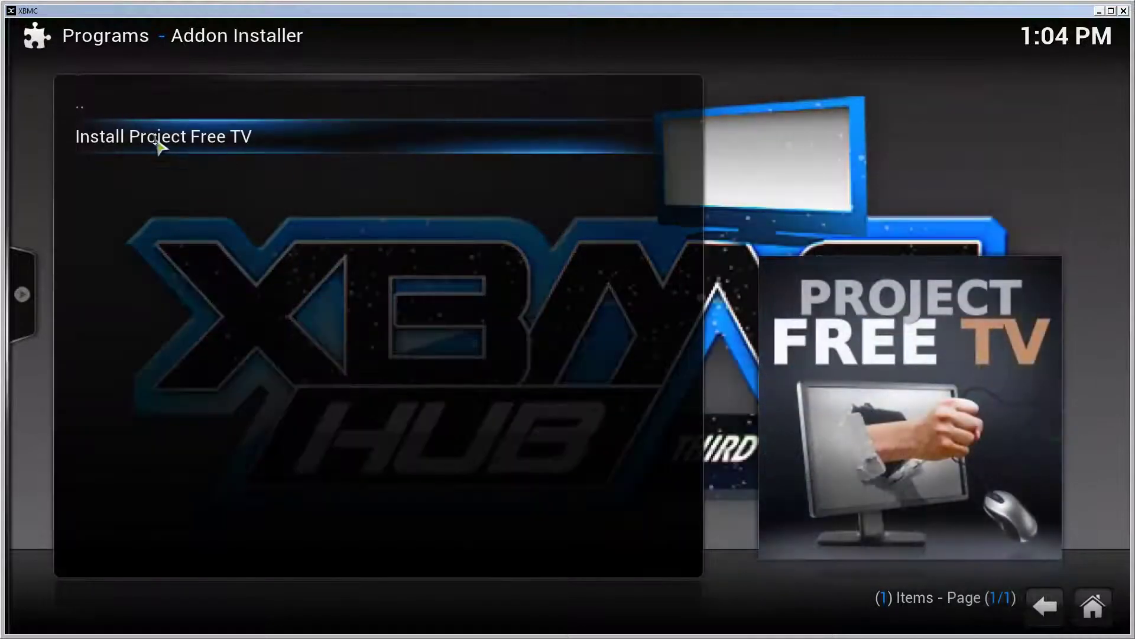
{"action": "left_click", "coordinate": [157, 142]}
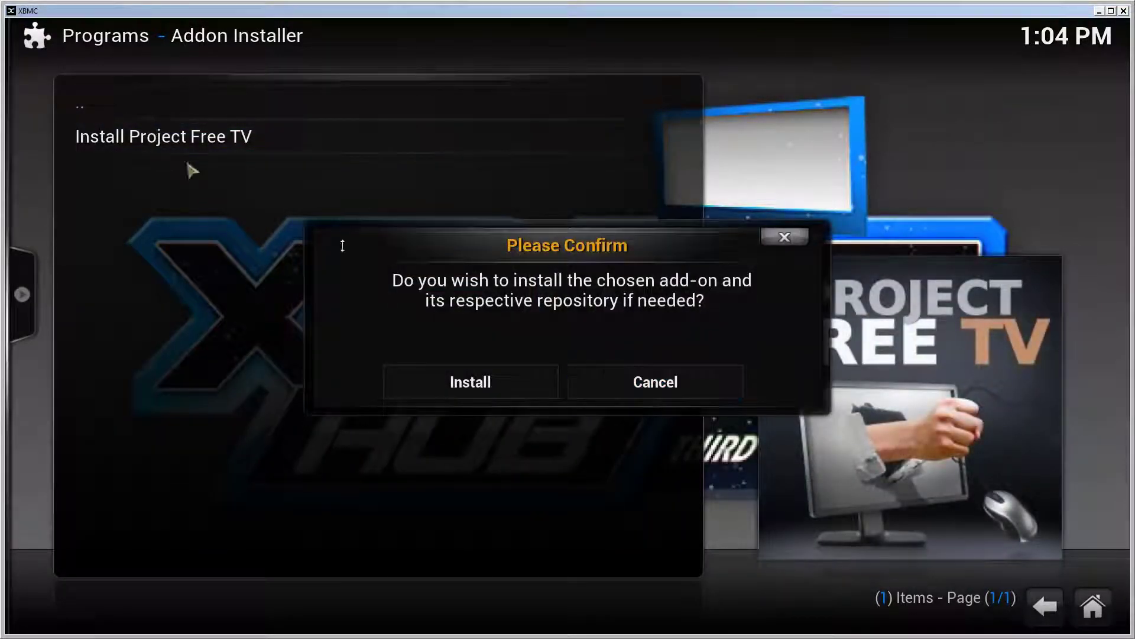
{"action": "left_click", "coordinate": [479, 380]}
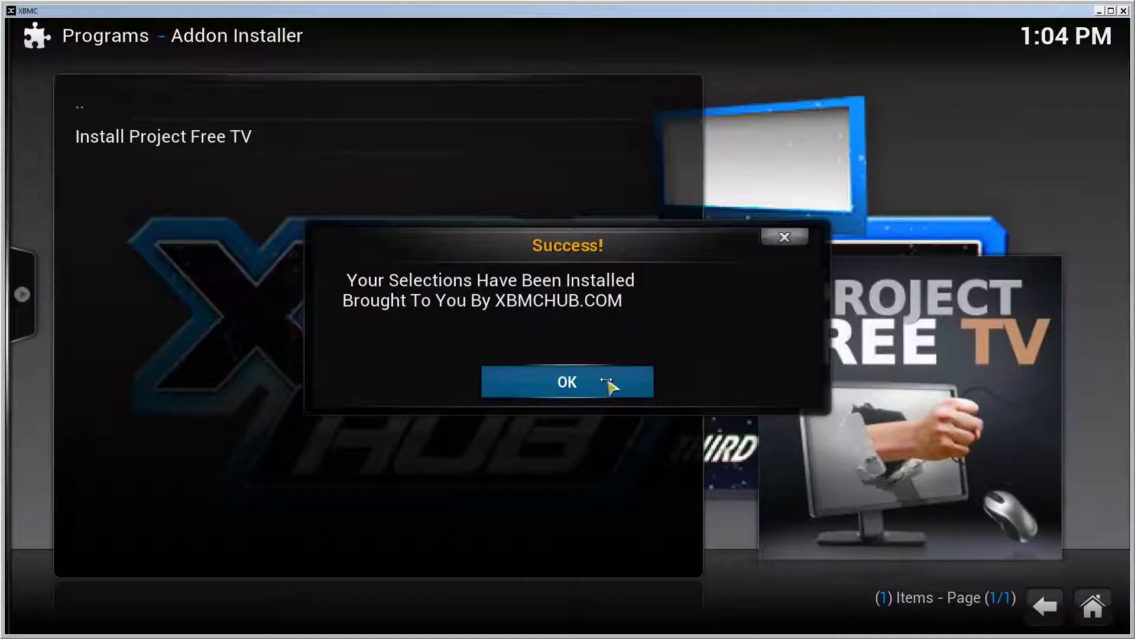
{"action": "left_click", "coordinate": [610, 385]}
Open the Project Free TV video add-on and list its popular TV shows.
{"action": "left_click", "coordinate": [1093, 607]}
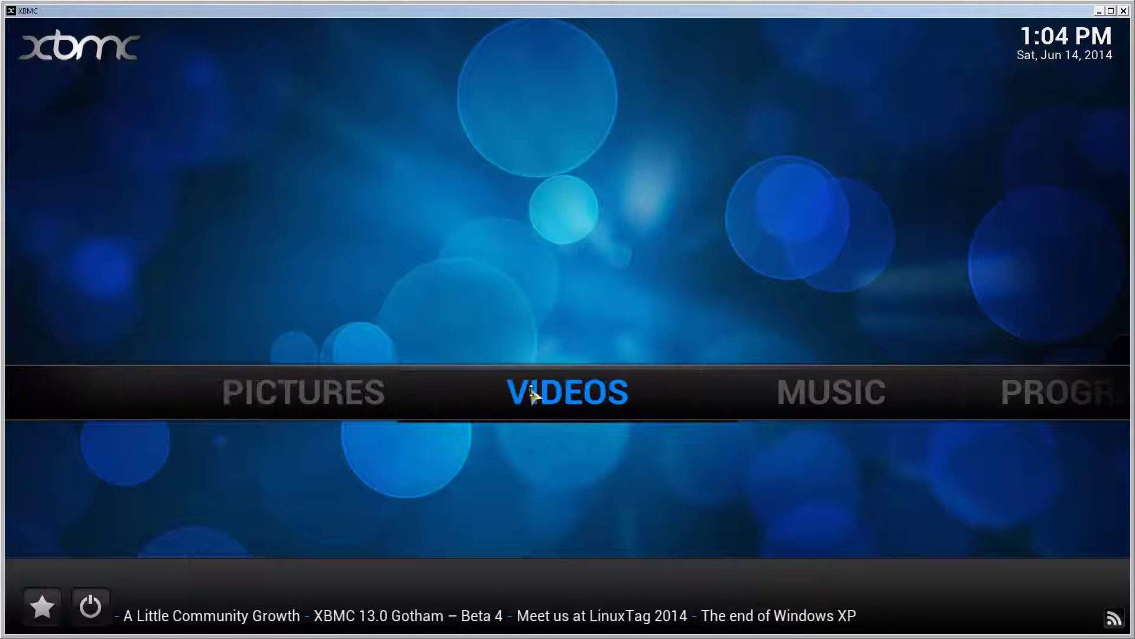
{"action": "mouse_move", "coordinate": [540, 390]}
{"action": "left_click", "coordinate": [662, 438]}
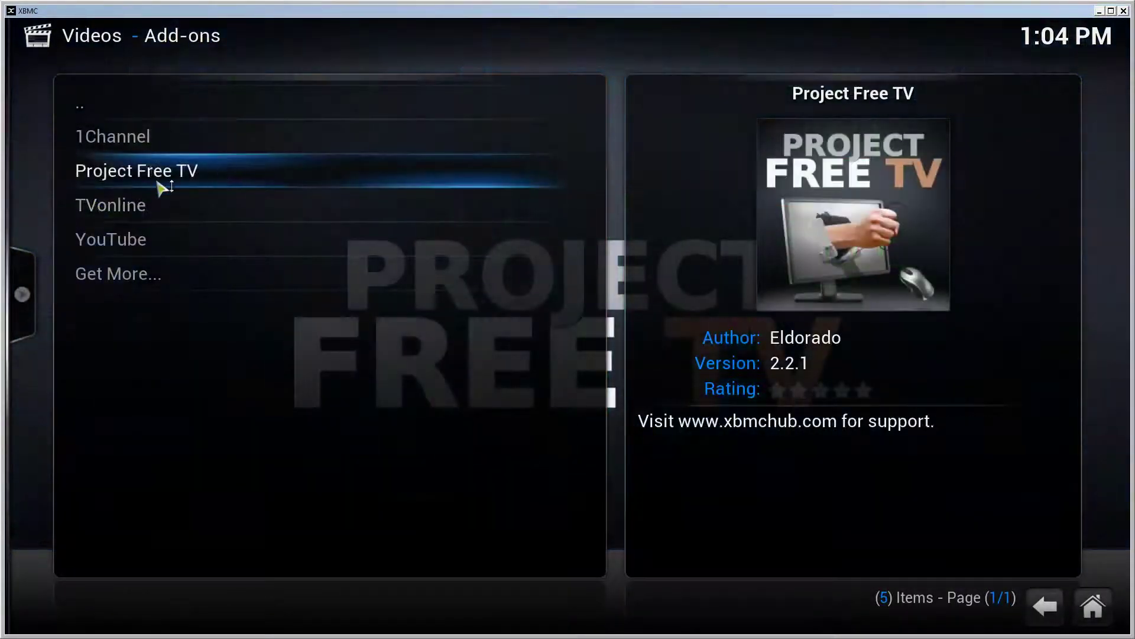
{"action": "left_click", "coordinate": [173, 170]}
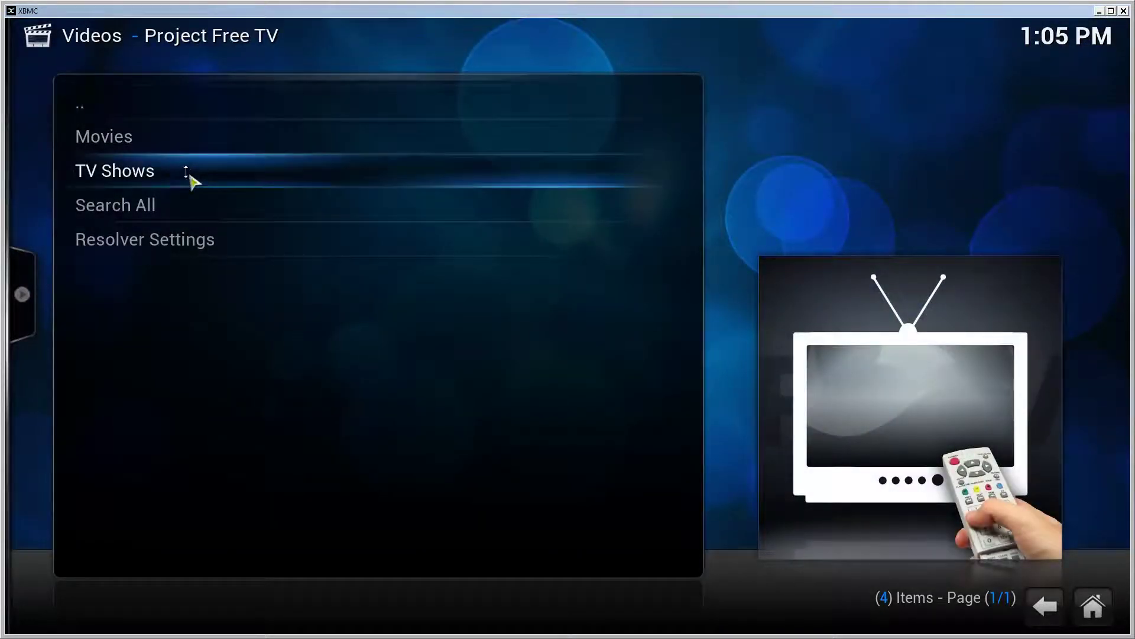
{"action": "left_click", "coordinate": [183, 176]}
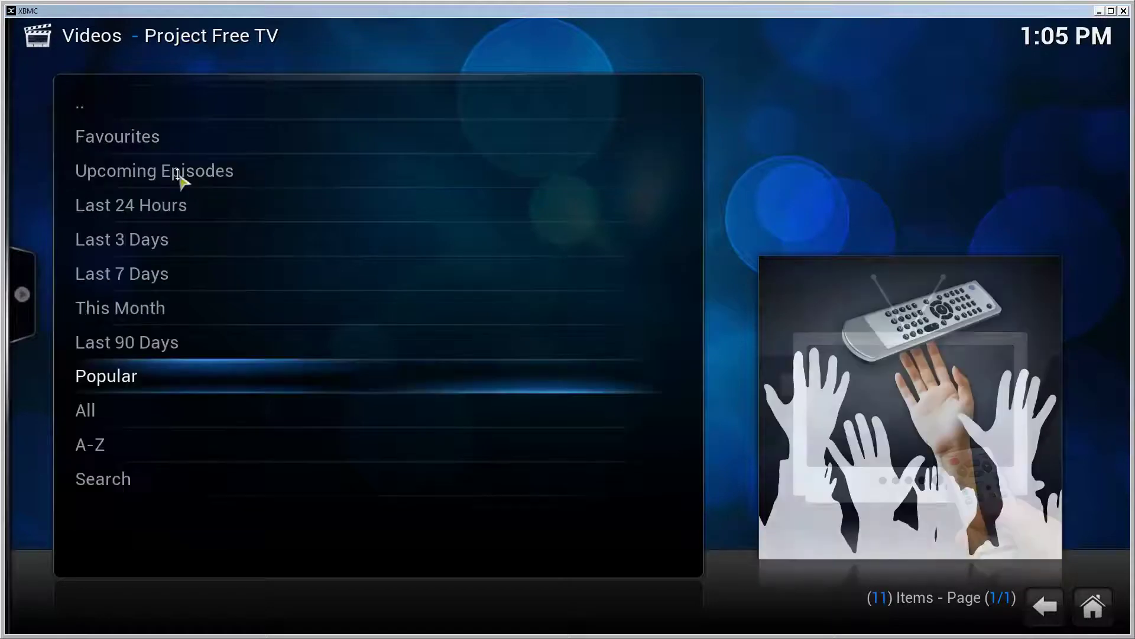
{"action": "left_click", "coordinate": [197, 379]}
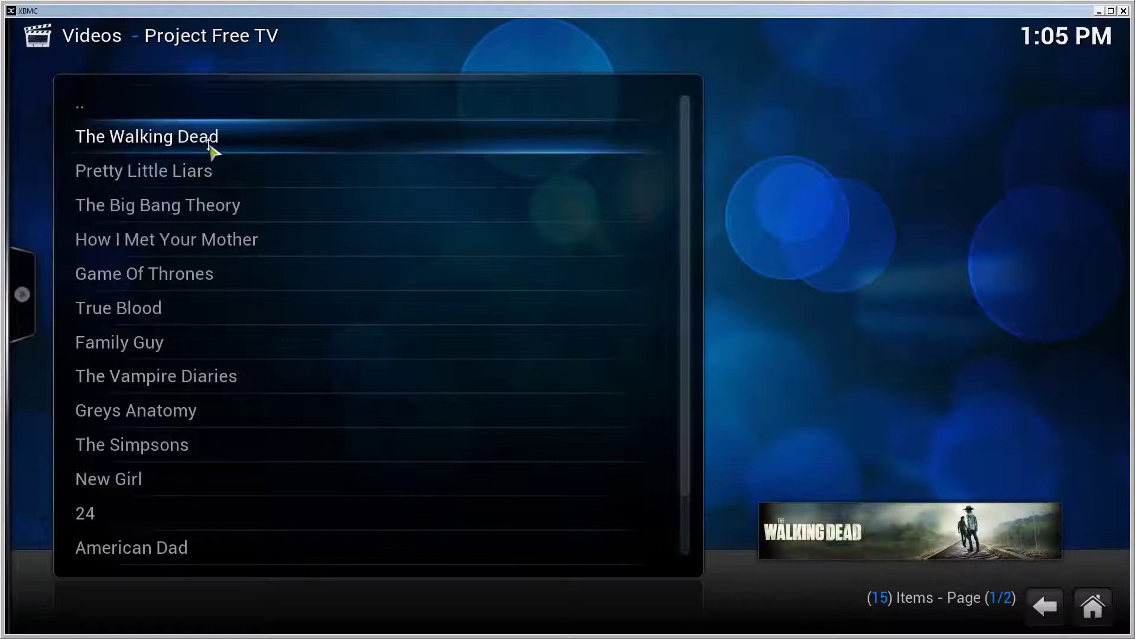
Open season 7 of The Big Bang Theory, select episode 24, The Status Quo Combustion, and choose its vidbux.com Fast 100% stream.
{"action": "left_click", "coordinate": [197, 205]}
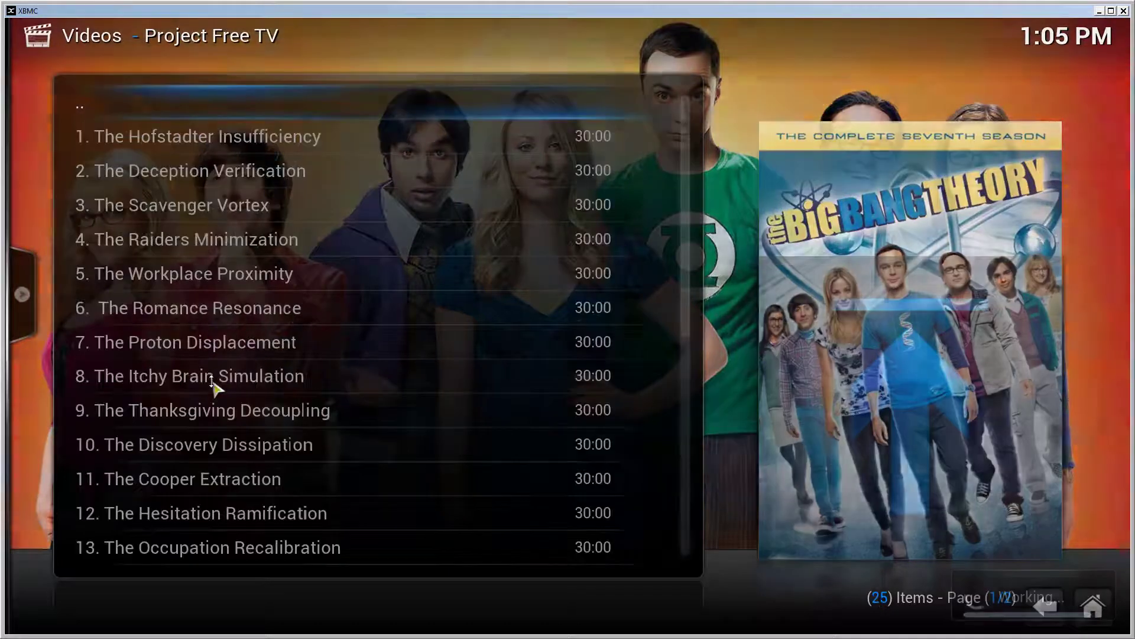
{"action": "scroll", "coordinate": [236, 413], "scroll_direction": "down", "scroll_amount": 6}
{"action": "scroll", "coordinate": [260, 491], "scroll_direction": "down", "scroll_amount": 5}
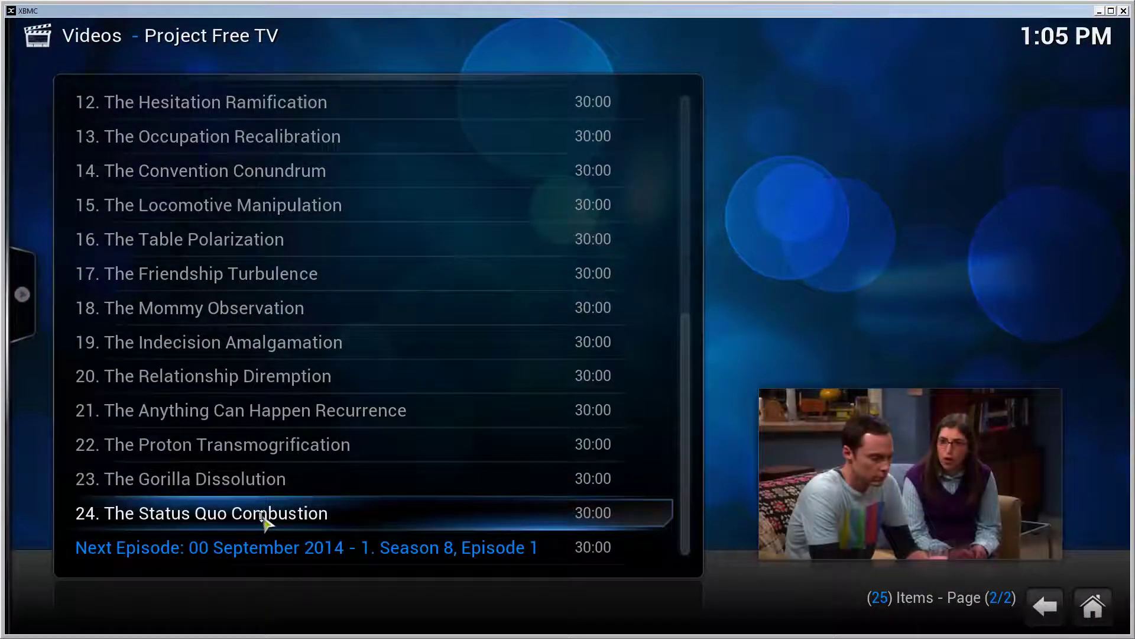
{"action": "left_click", "coordinate": [263, 518]}
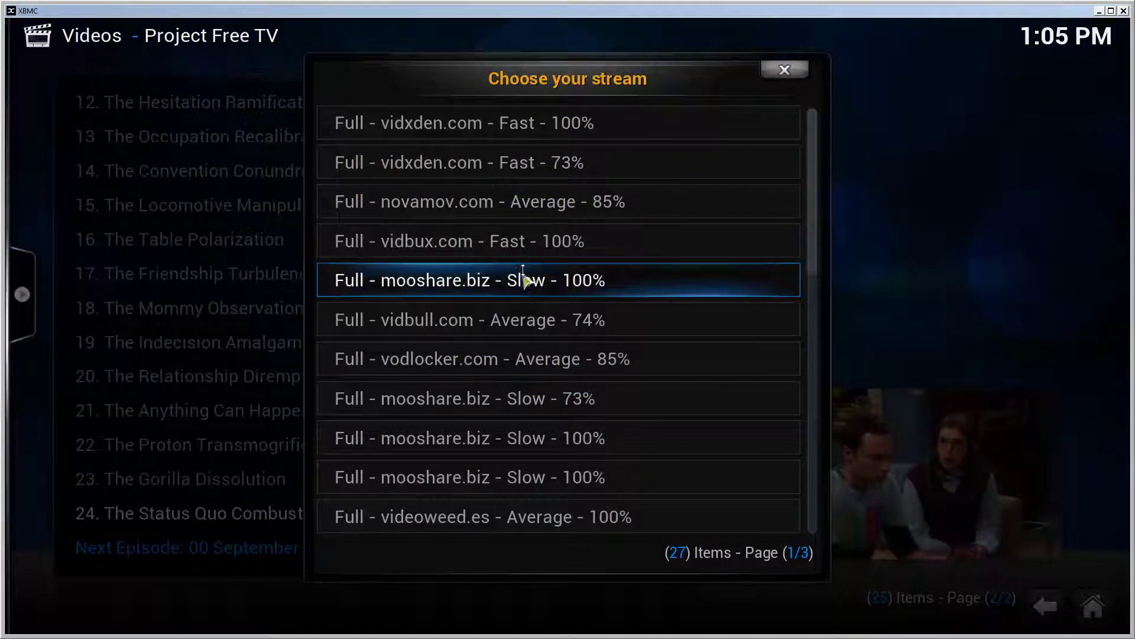
{"action": "left_click", "coordinate": [503, 248]}
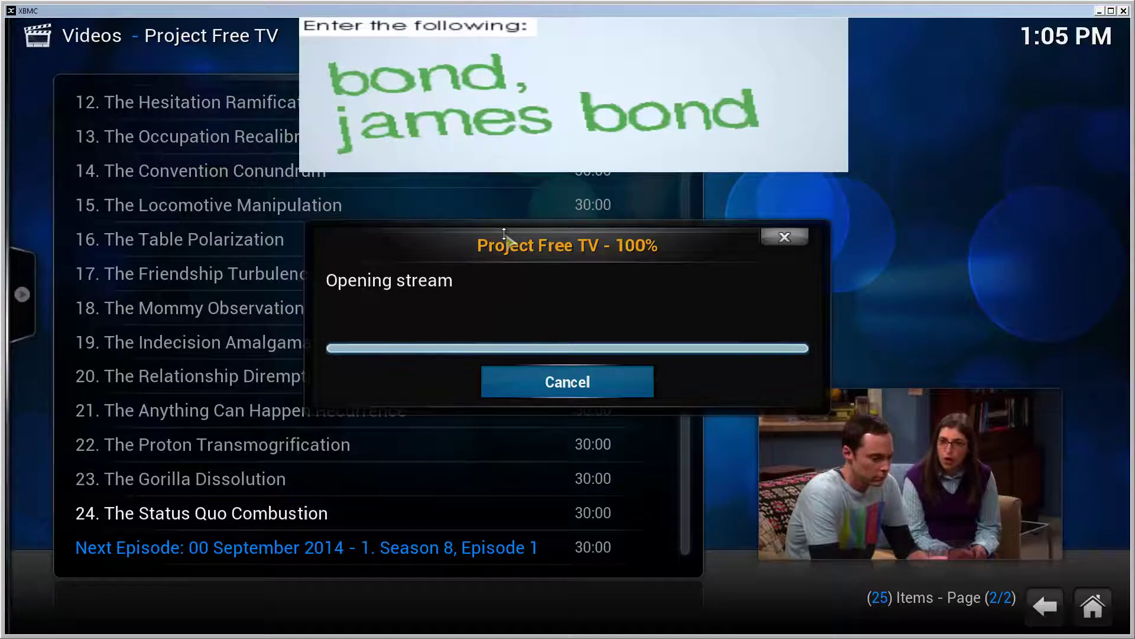
Enter the captcha text from the image exactly as displayed and submit it to start the episode's stream.
{"action": "type", "text": "bon"}
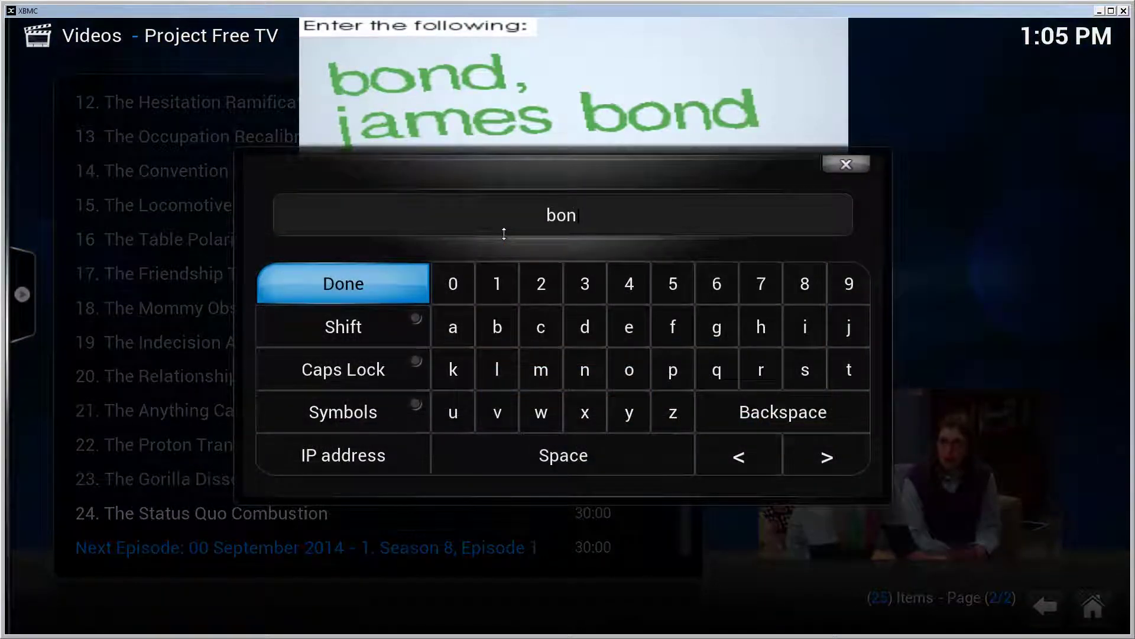
{"action": "type", "text": "d, james,"}
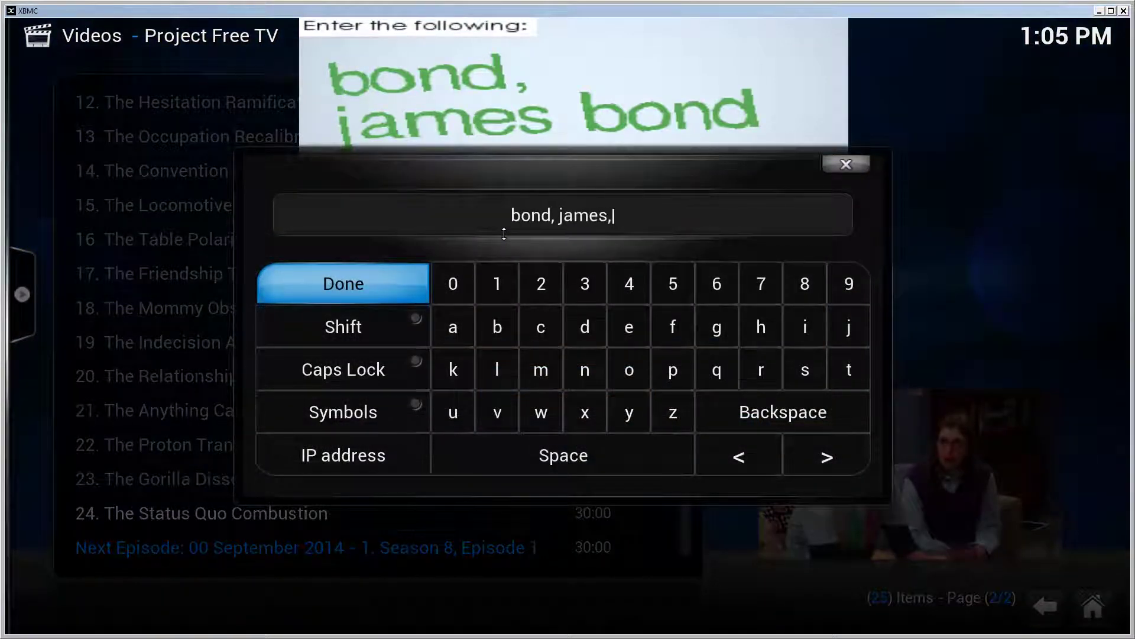
{"action": "key", "text": "BackSpace"}
{"action": "type", "text": "bond"}
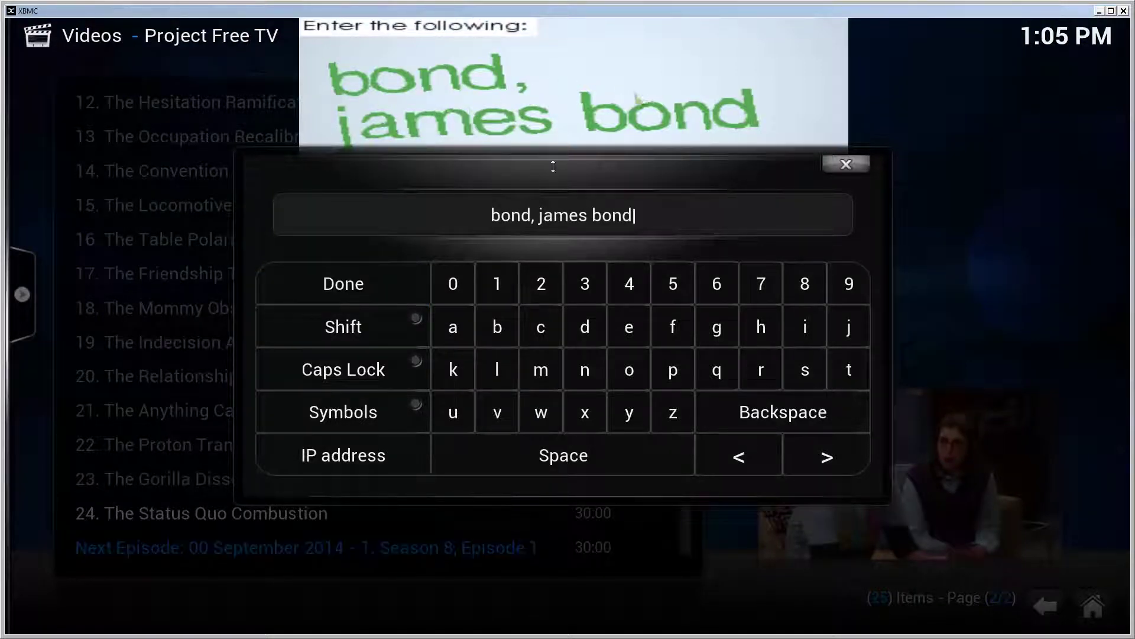
{"action": "left_click", "coordinate": [392, 285]}
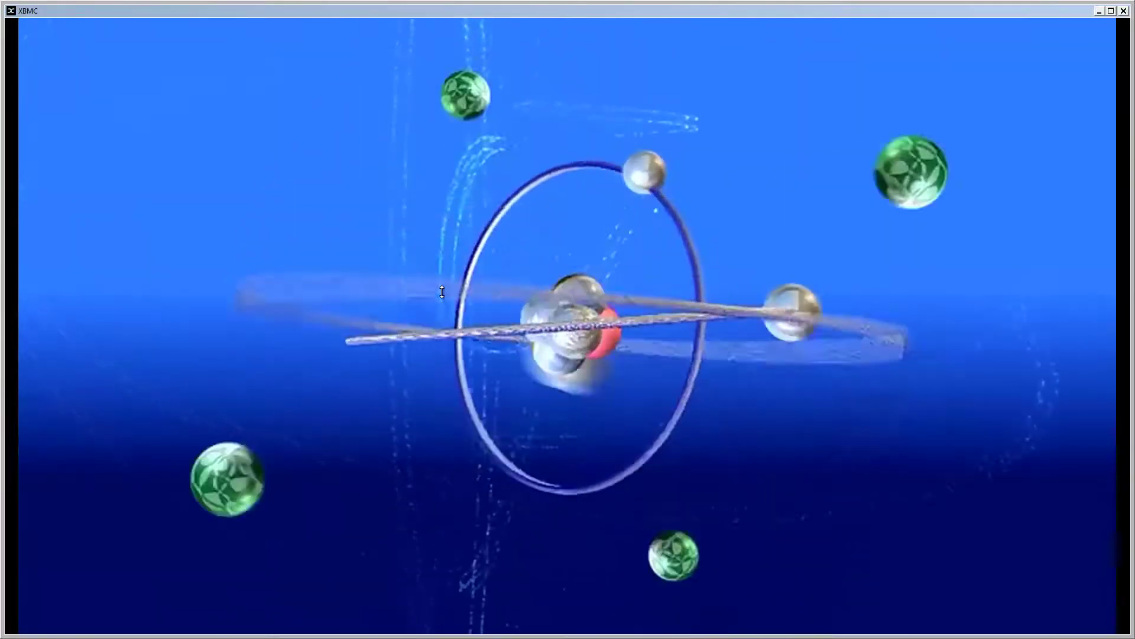
Pause the episode's playback, leave the video, and return through the season list to the popular TV shows.
{"action": "key", "text": "space"}
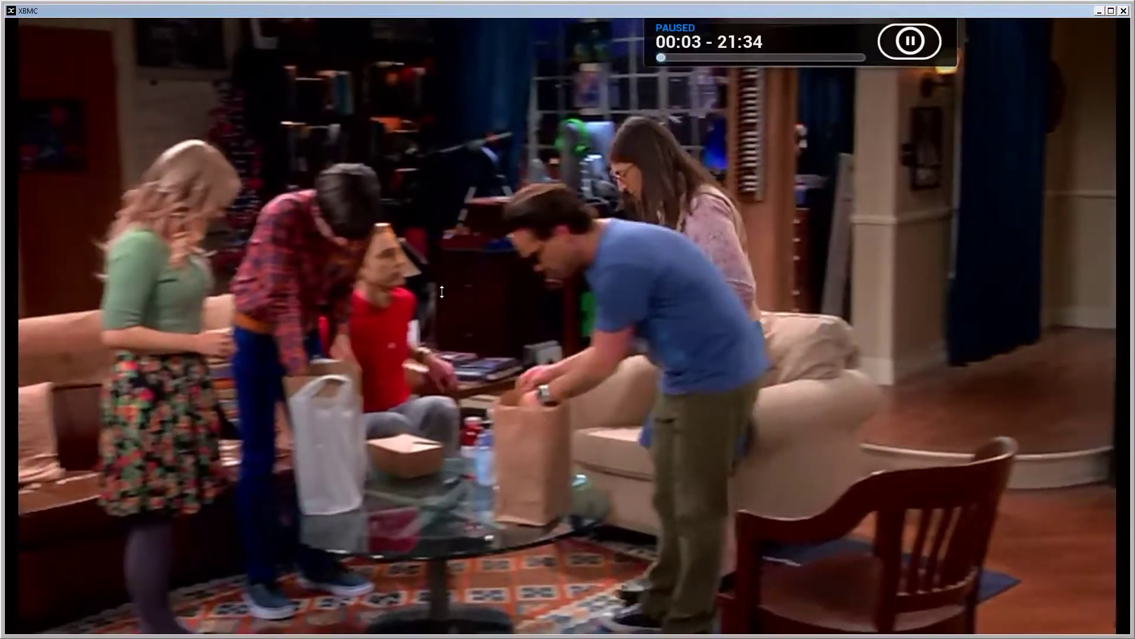
{"action": "key", "text": "Escape"}
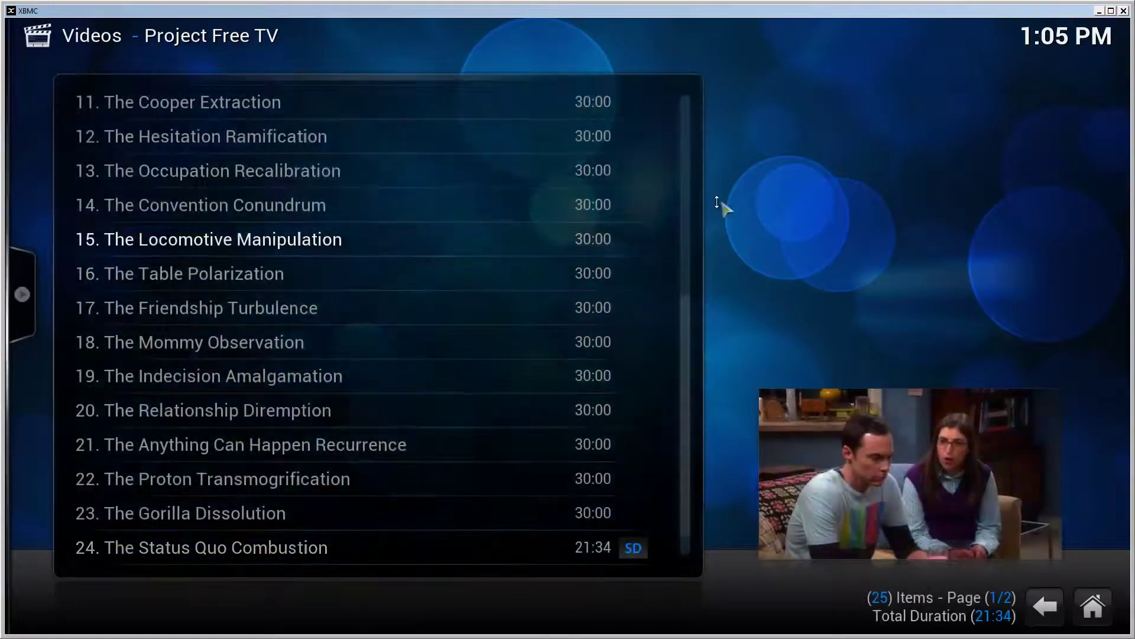
{"action": "key", "text": "BackSpace"}
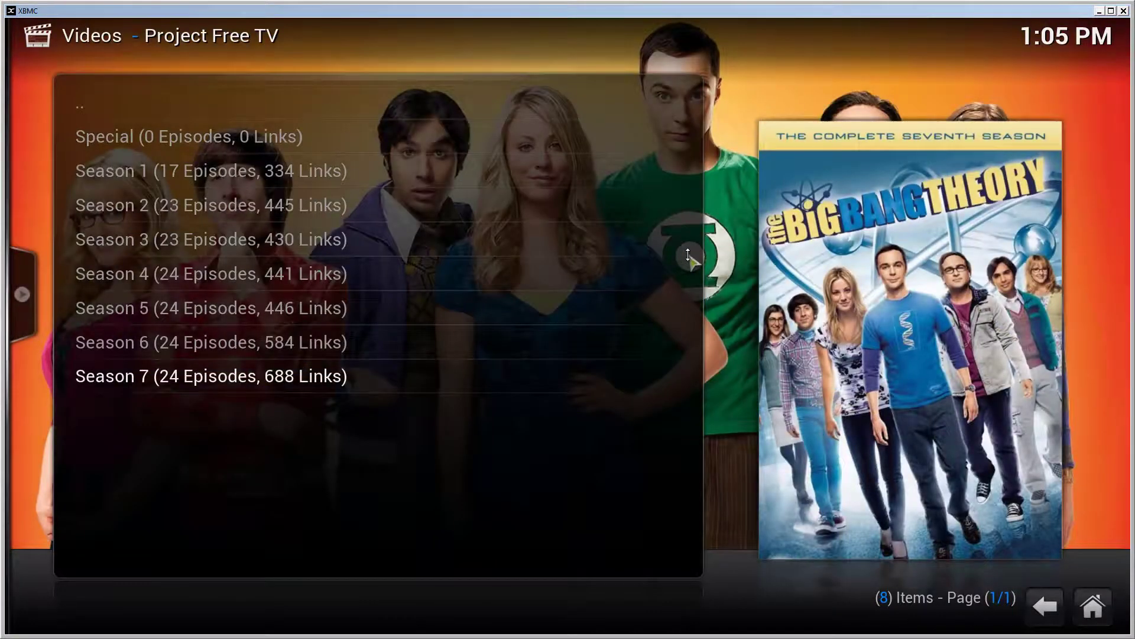
{"action": "key", "text": "BackSpace"}
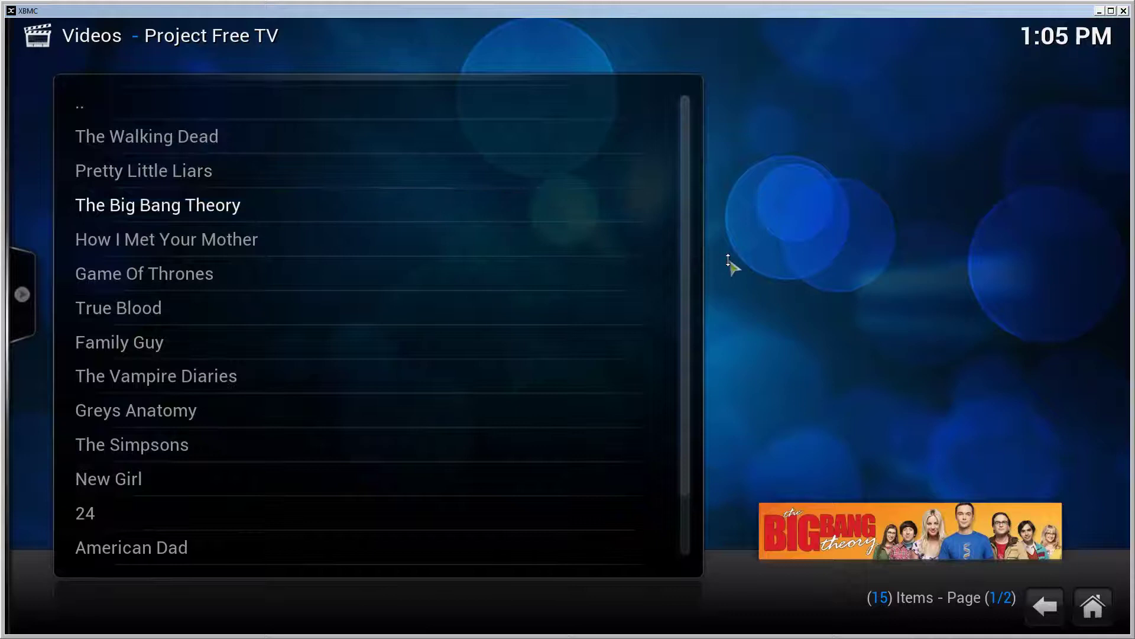